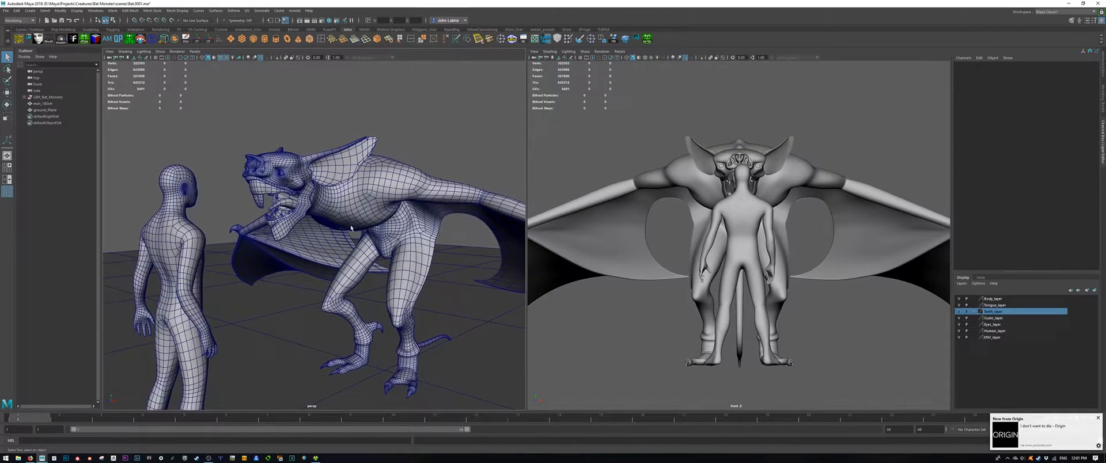
Step: Examine the bat monster's separate meshes by selecting the body, teeth and tongue and looking around the head
left_click(346, 213)
mouse_move(313, 219)
left_mouse_down("alt")
mouse_move(343, 222)
mouse_move(323, 214)
left_mouse_up("alt")
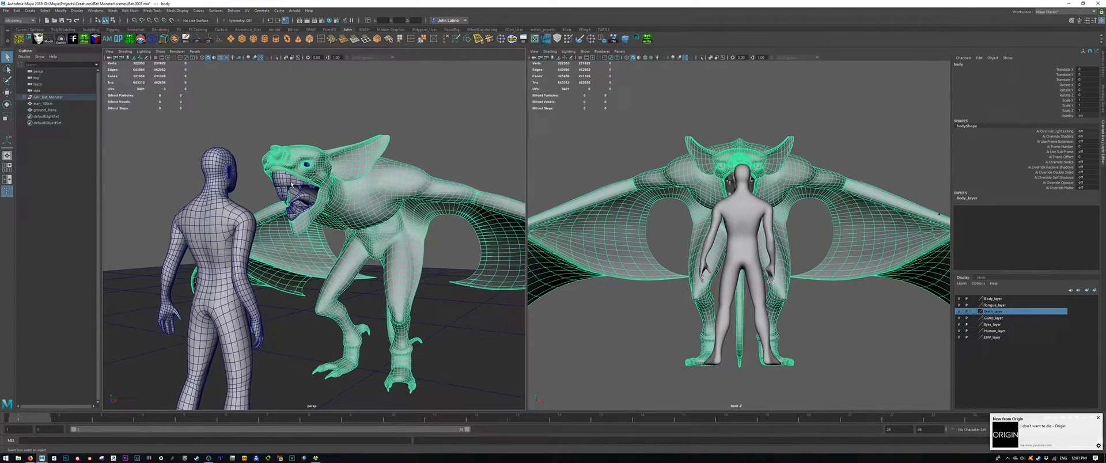
left_click(285, 185)
left_click(287, 194)
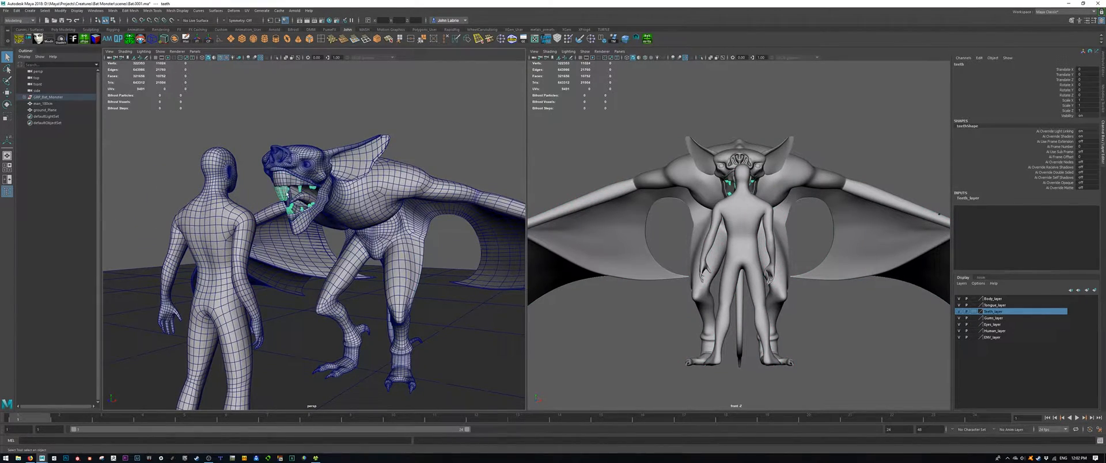
left_click(296, 199)
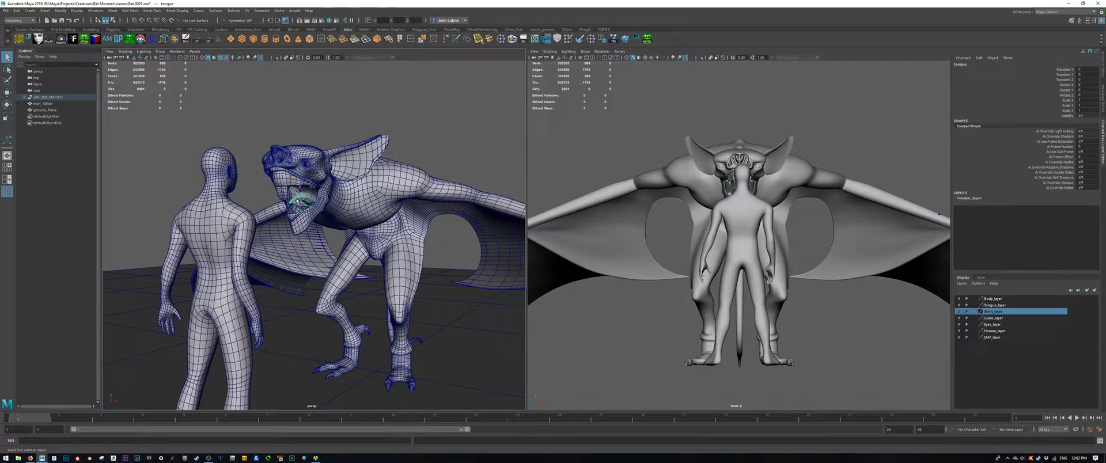
left_click(307, 168)
left_click_drag(307, 168, 366, 216, "alt")
left_click(352, 173)
left_click(418, 154)
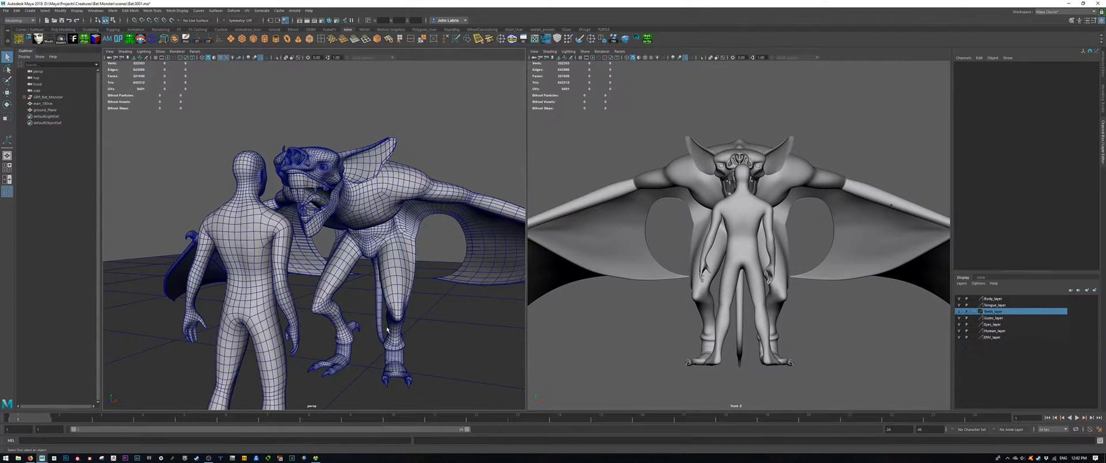
Step: Expand the GRP_Bat_Monster group and check its parts along with the human figure and the ground plane
scroll(391, 328, "down", 5)
middle_click_drag(390, 324, 371, 325, "alt")
right_click_drag(370, 325, 420, 349, "alt")
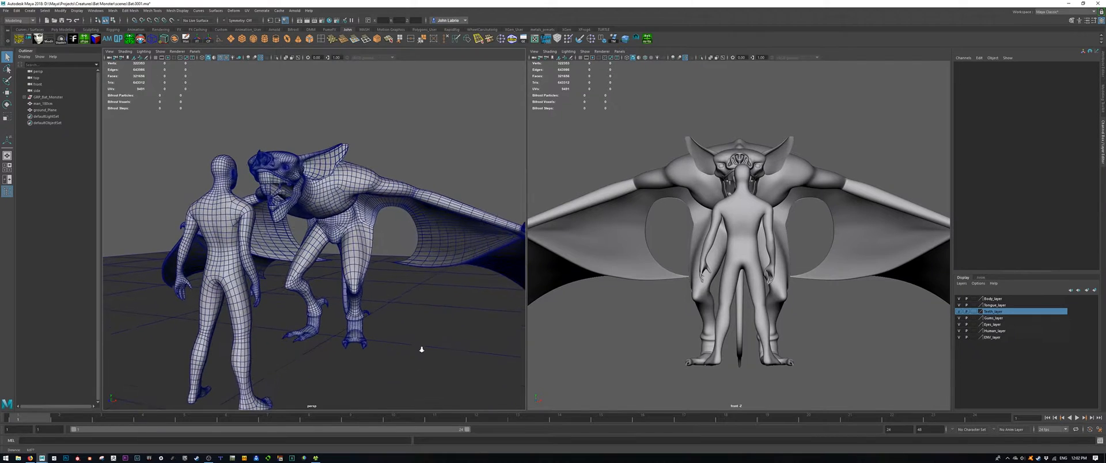
left_click(26, 97)
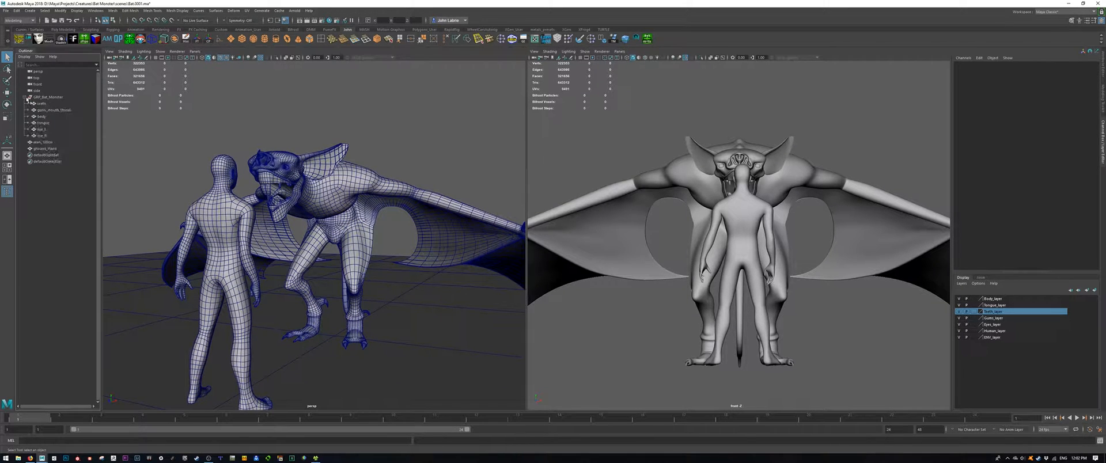
left_click(43, 142)
left_click(42, 149)
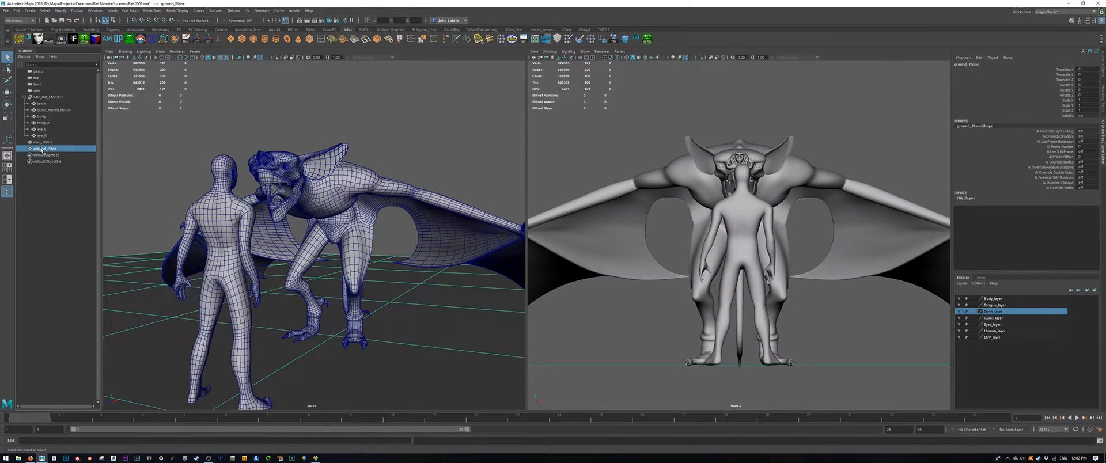
left_click(138, 205)
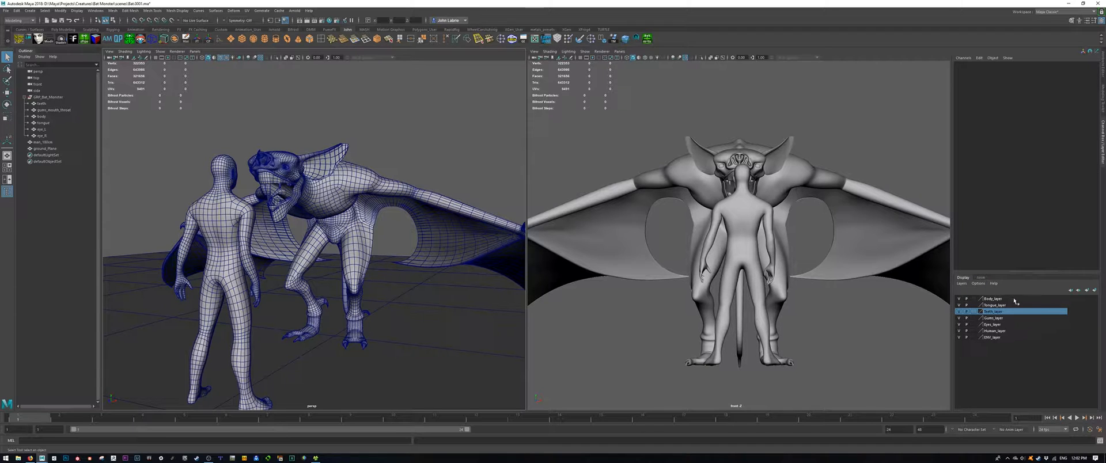
Step: Hide the Human and ENV display layers and open the UV Editor
left_click(959, 330)
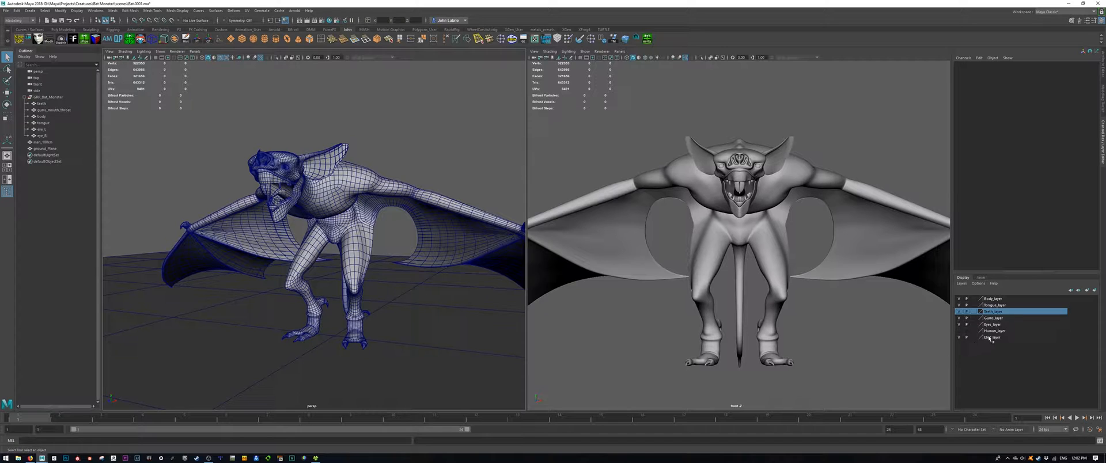
left_click(959, 337)
left_click(538, 40)
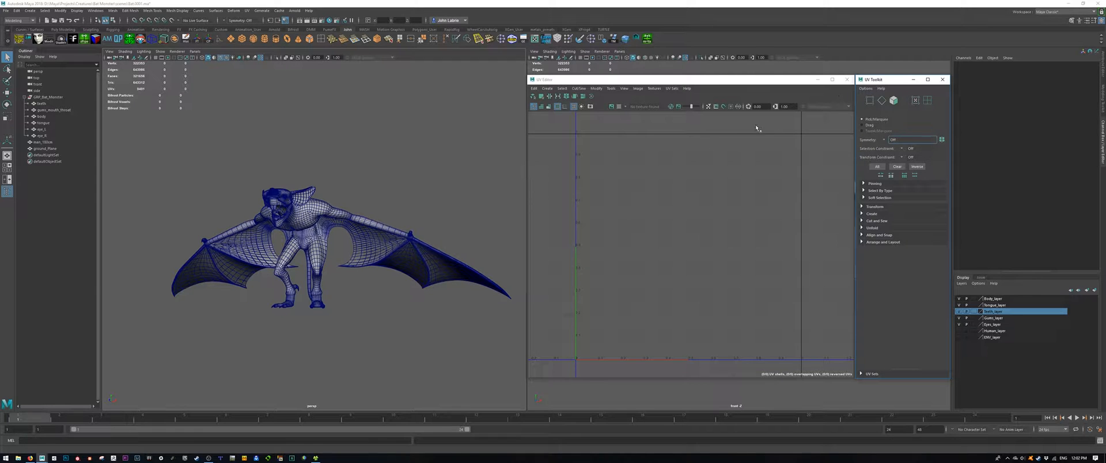
Step: Check in the UV Editor whether the body and teeth meshes have UVs
left_click(316, 214)
left_click_drag(317, 215, 324, 294, "alt")
right_click_drag(324, 294, 409, 307, "alt")
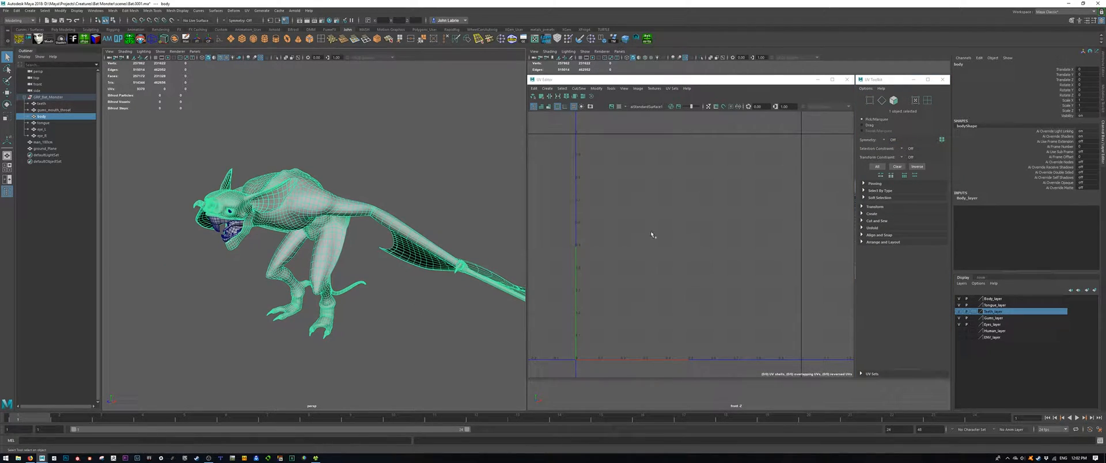
left_click_drag(402, 267, 378, 247, "alt")
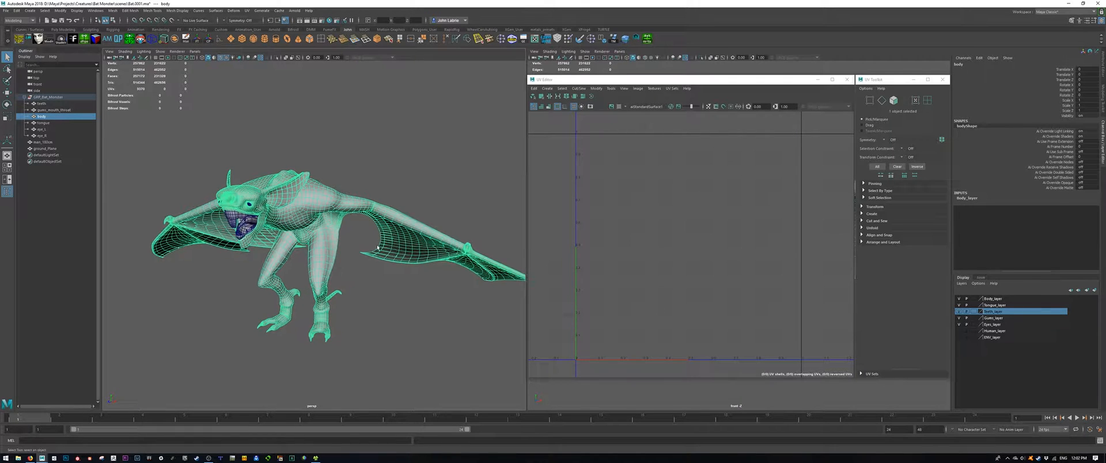
left_click(231, 217)
left_click(239, 226)
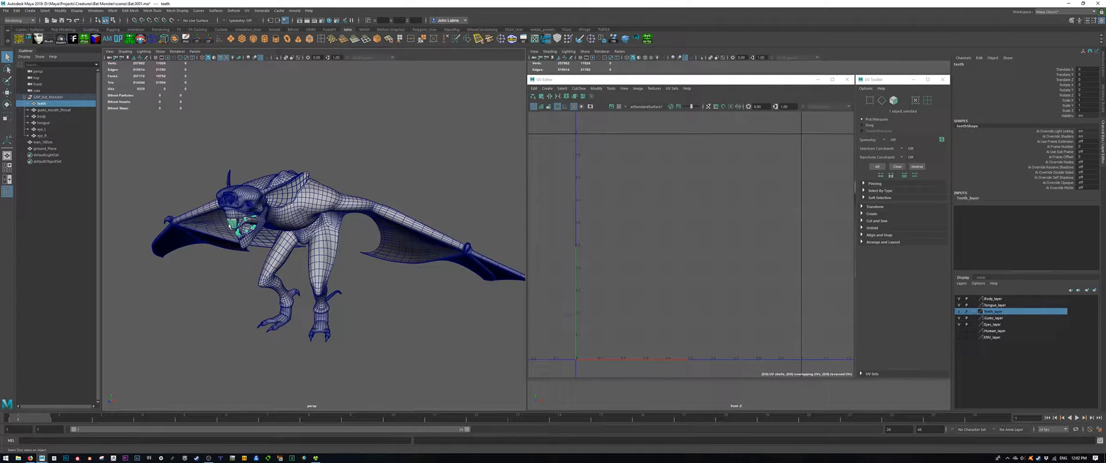
Step: Select both eye meshes and delete all of their existing UVs
left_click(389, 312)
right_click_drag(389, 311, 461, 314, "alt")
middle_click_drag(193, 196, 320, 236, "alt")
left_click(332, 200)
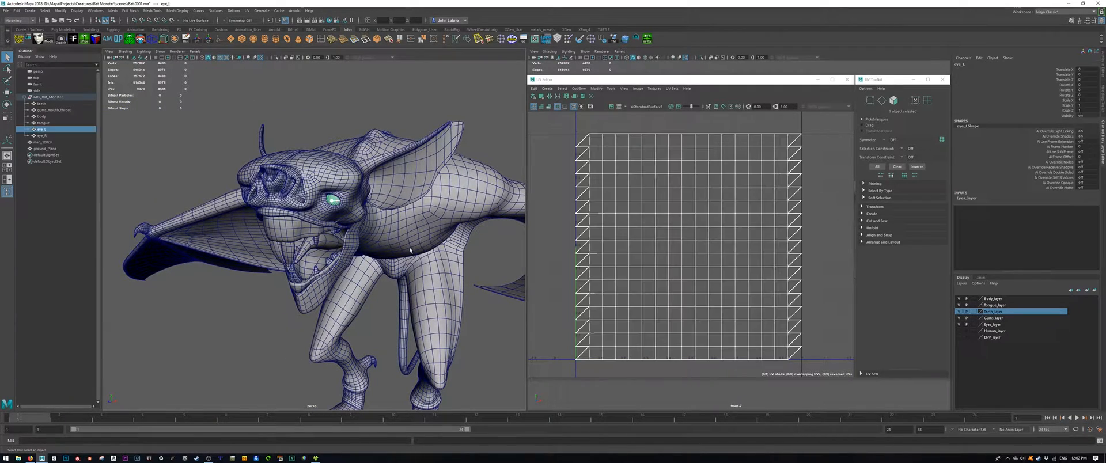
left_click_drag(370, 269, 394, 192, "alt")
left_click(407, 178)
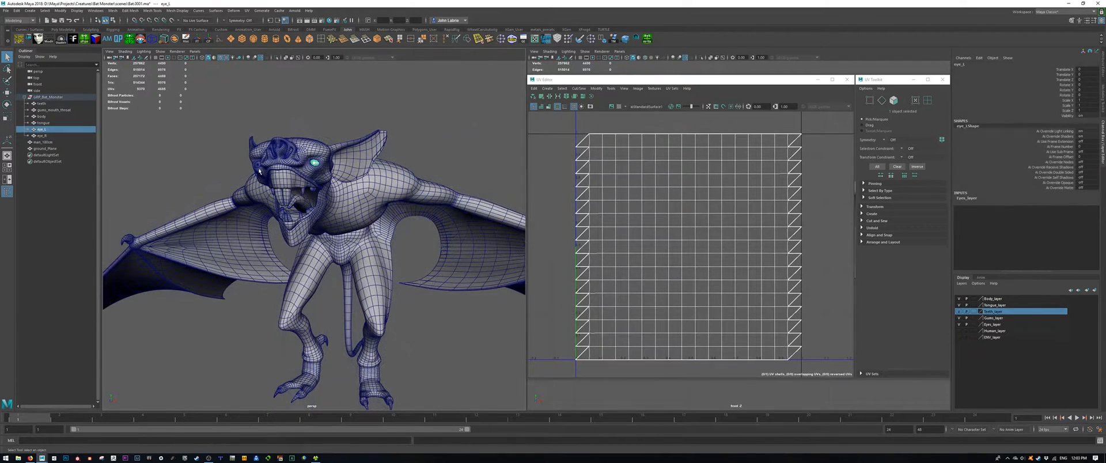
left_click(258, 167, "shift")
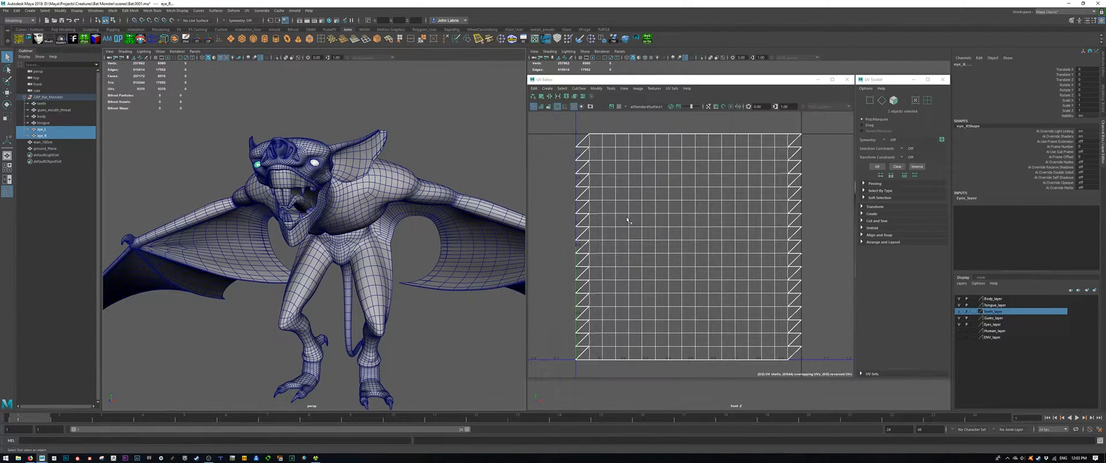
right_click_drag(627, 220, 654, 220)
scroll(655, 216, "down", 1)
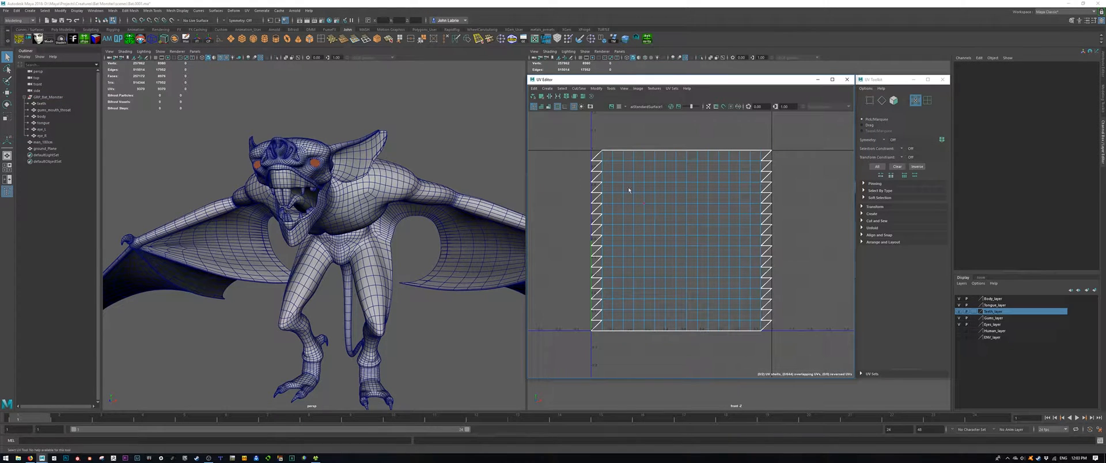
left_click_drag(555, 135, 810, 342)
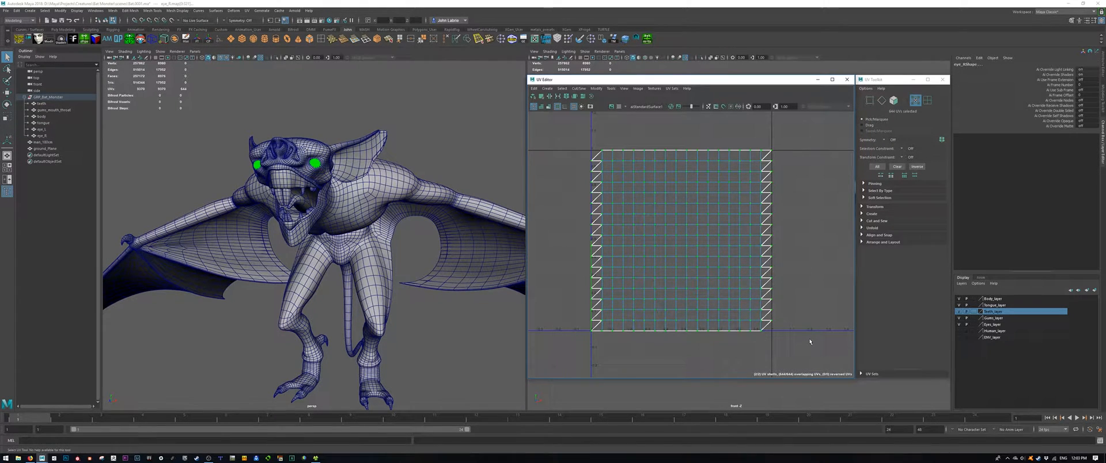
left_click(809, 341)
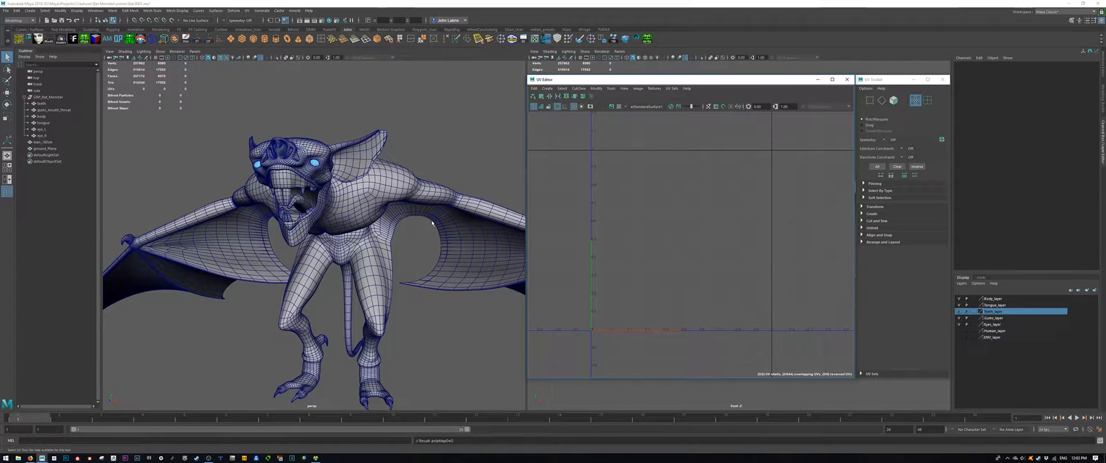
Step: Select all the bat monster meshes and apply automatic UV mapping to them
left_click_drag(342, 210, 461, 238, "alt")
right_click_drag(460, 239, 362, 231, "alt")
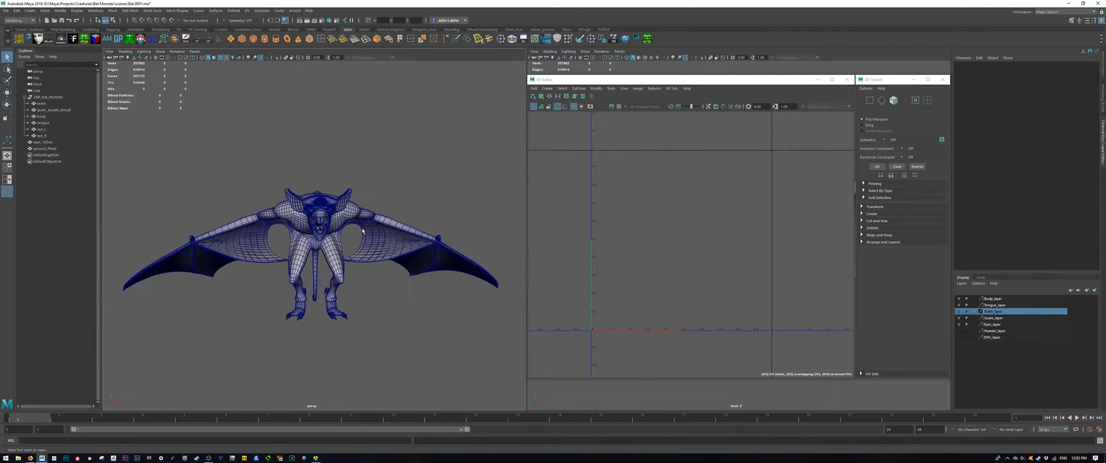
left_click_drag(192, 149, 457, 316)
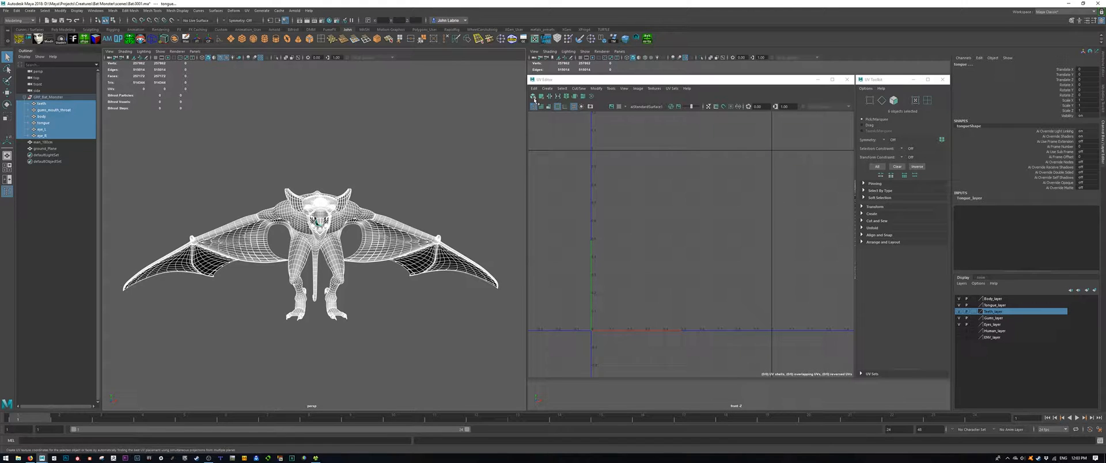
left_click(534, 99)
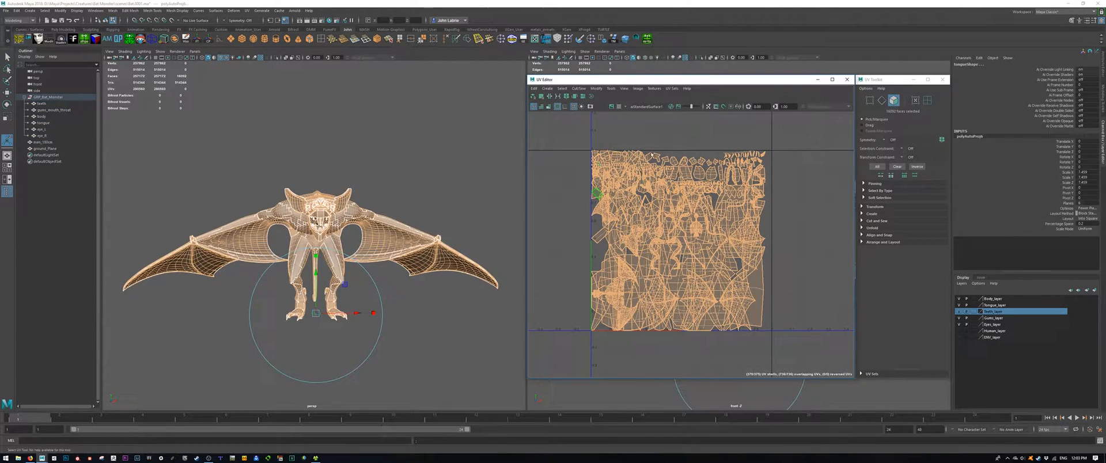
Step: Select the body mesh and hide the eyes, gums, teeth and tongue layers so only the body remains displayed
left_click(428, 208)
right_click_drag(406, 229, 430, 224)
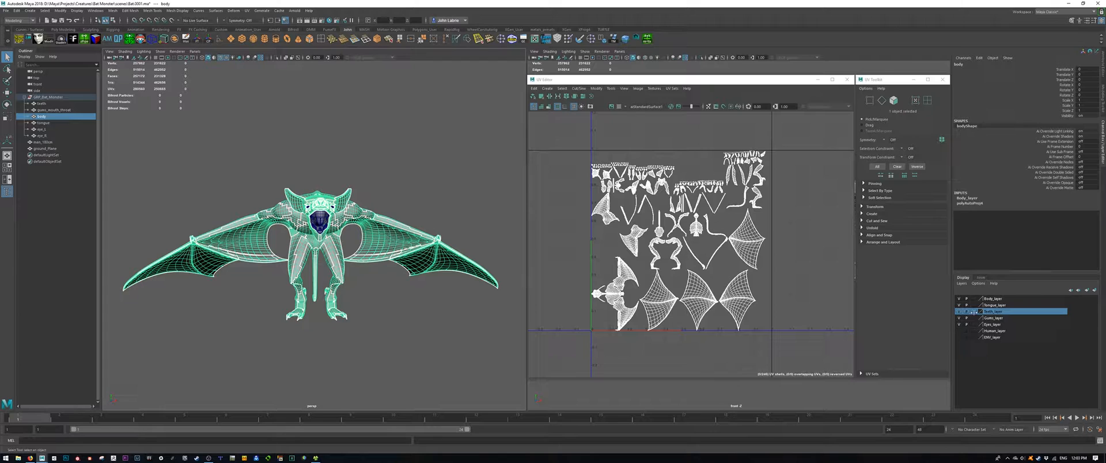
left_click(958, 318)
left_click(958, 311)
left_click(959, 306)
left_click(376, 305)
left_click_drag(375, 313, 336, 256, "alt")
left_click(317, 233)
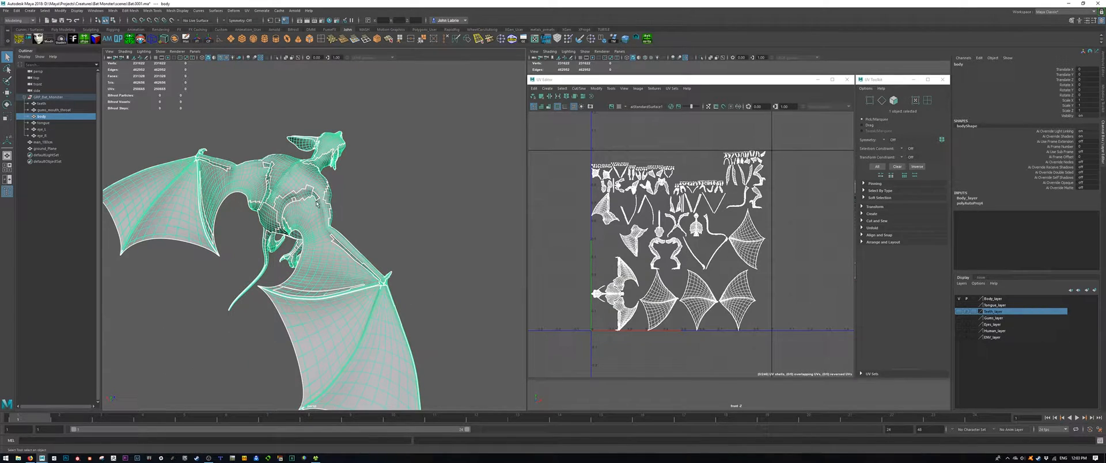
Step: Select all edges of the body mesh and sew its UVs together along them
left_click_drag(260, 206, 325, 239, "alt")
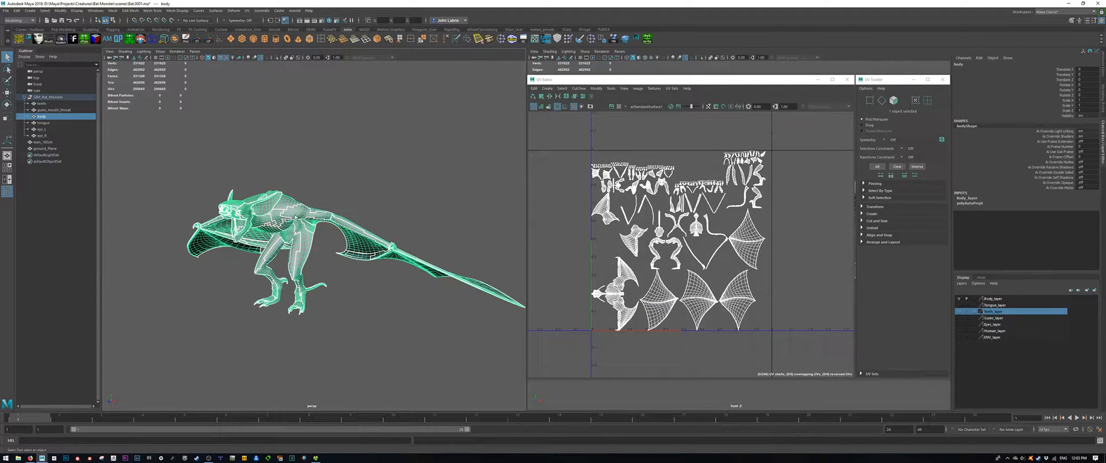
right_click_drag(295, 217, 294, 198)
scroll(333, 230, "down", 5)
middle_click_drag(333, 231, 307, 233, "alt")
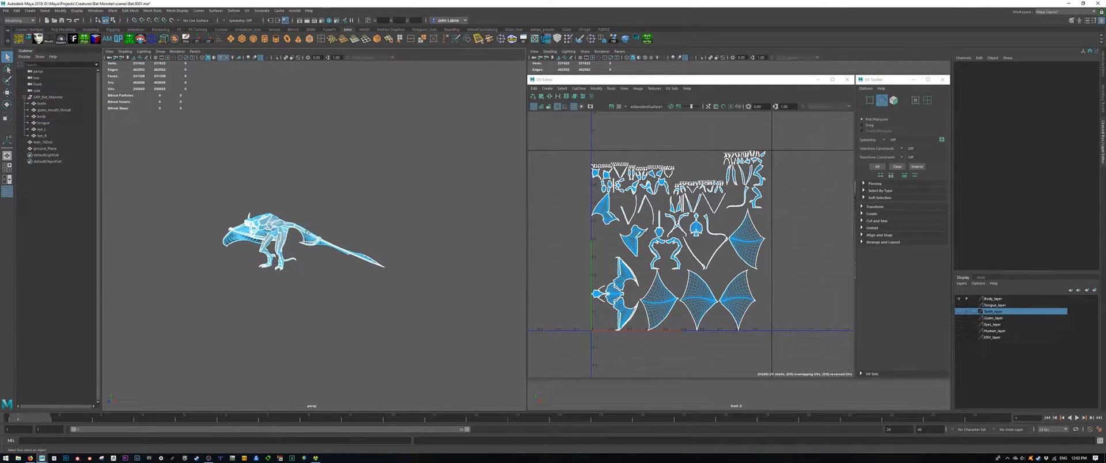
left_click_drag(196, 189, 403, 323)
scroll(338, 274, "up", 6)
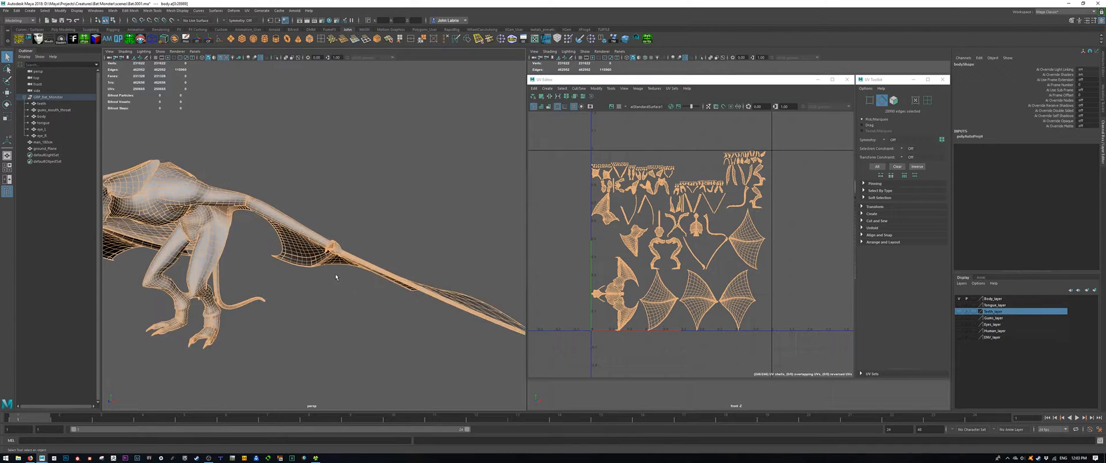
left_click_drag(303, 268, 439, 250, "alt")
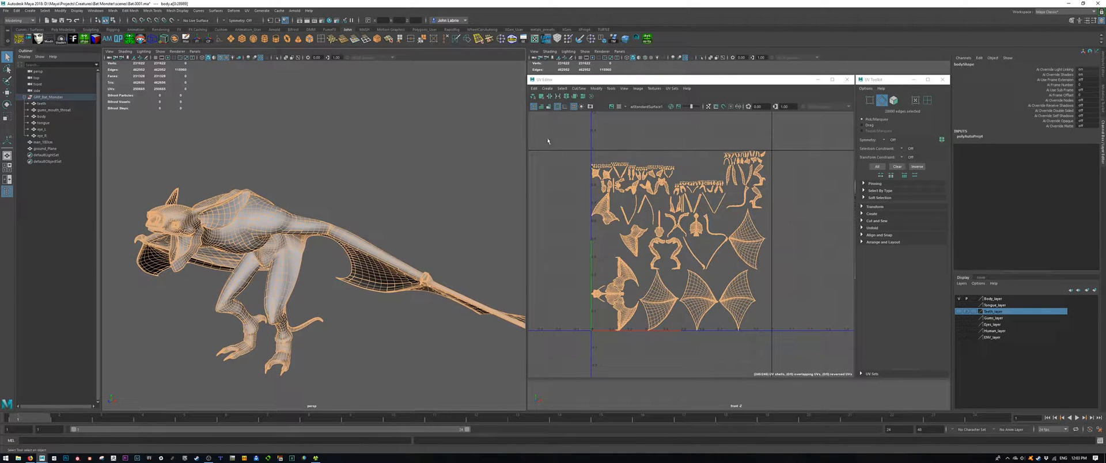
left_click(558, 96)
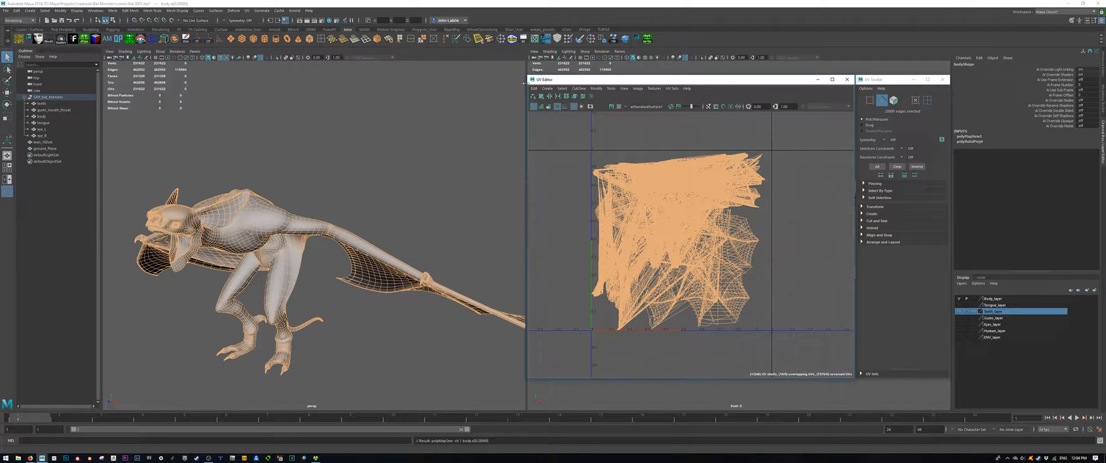
Step: Select the scalloped trailing border edges of one wing membrane, from the body out to the tip, and cut the UVs along them
left_click(863, 221)
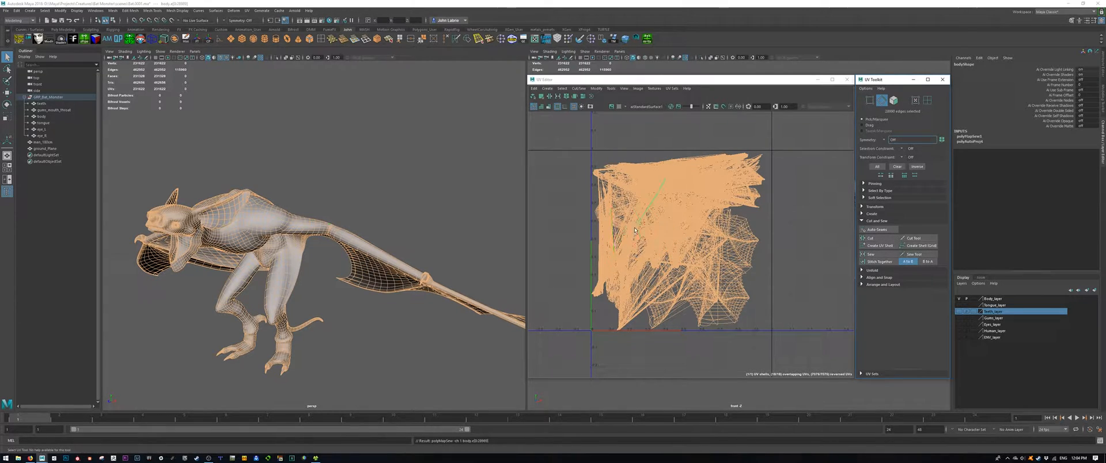
left_click_drag(337, 251, 307, 248, "alt")
scroll(411, 268, "up", 5)
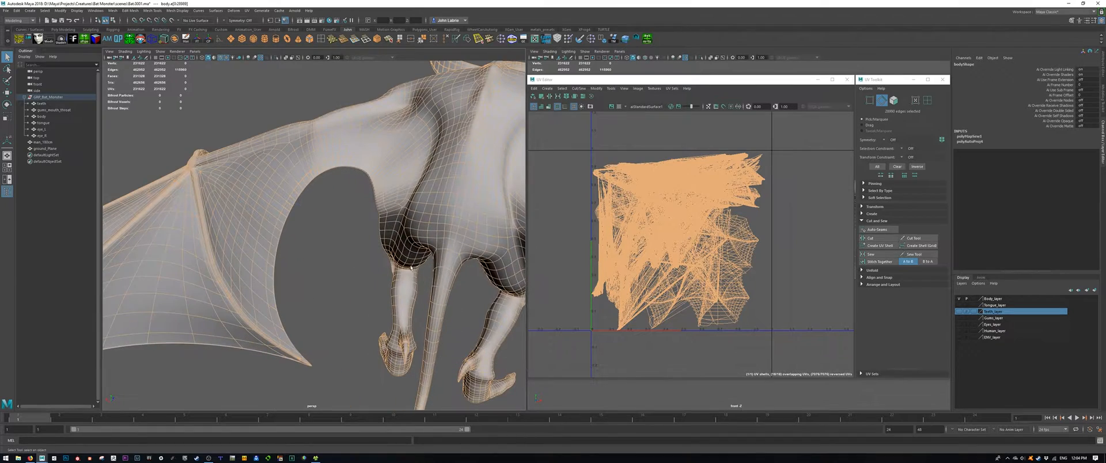
double_click(283, 228)
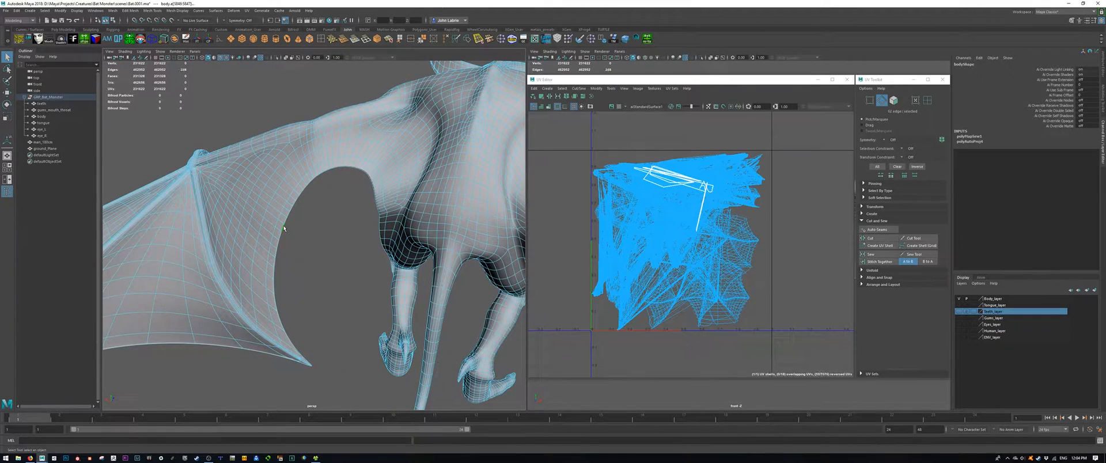
middle_click_drag(313, 277, 408, 215, "alt")
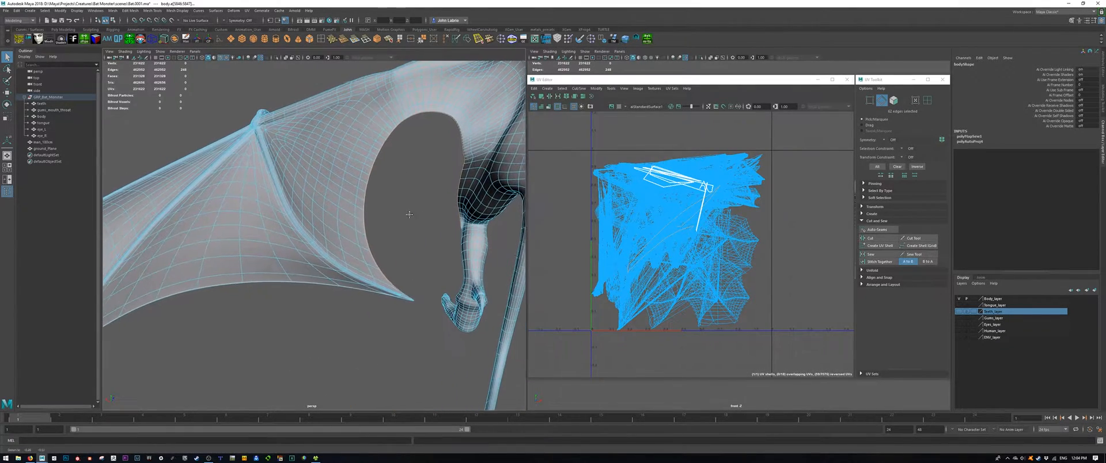
double_click(272, 282)
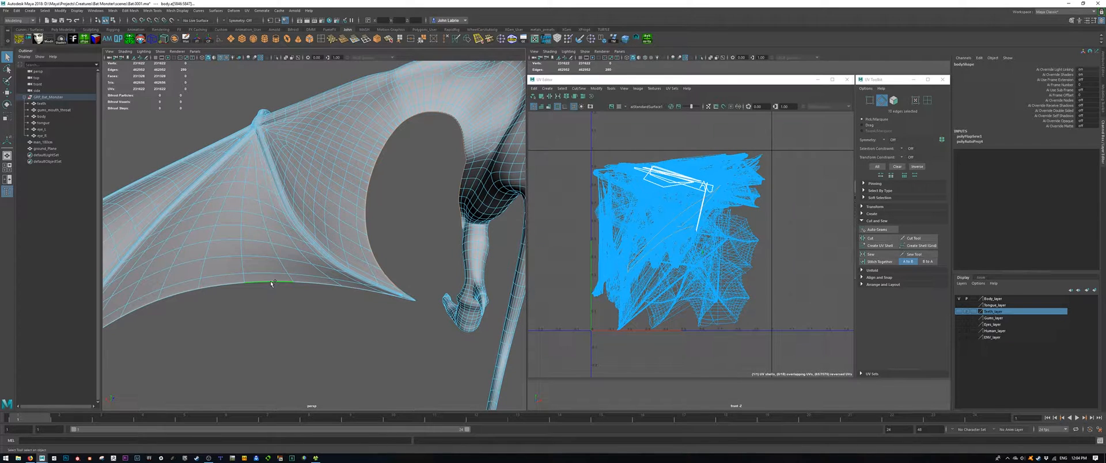
scroll(262, 292, "down", 3)
left_click_drag(262, 291, 264, 309, "alt")
middle_click_drag(264, 308, 409, 281, "alt")
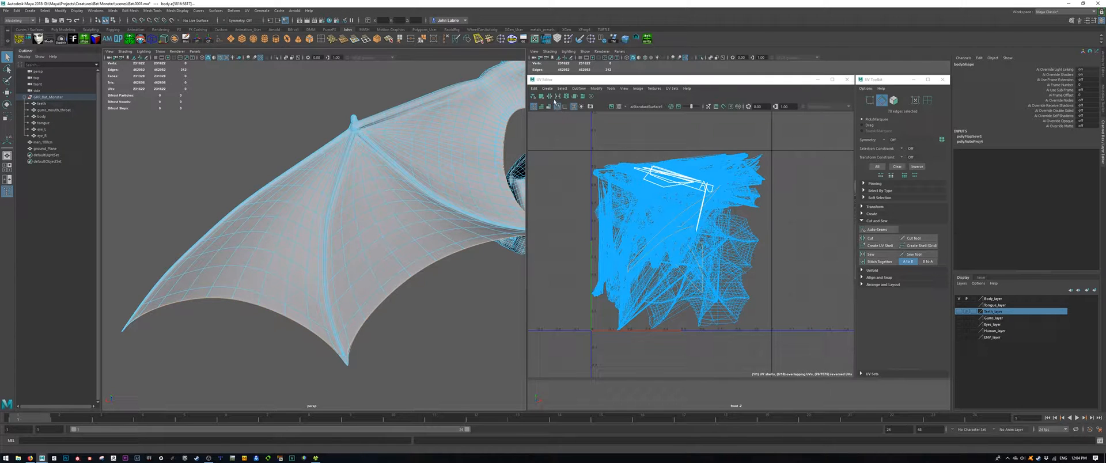
left_click(550, 96)
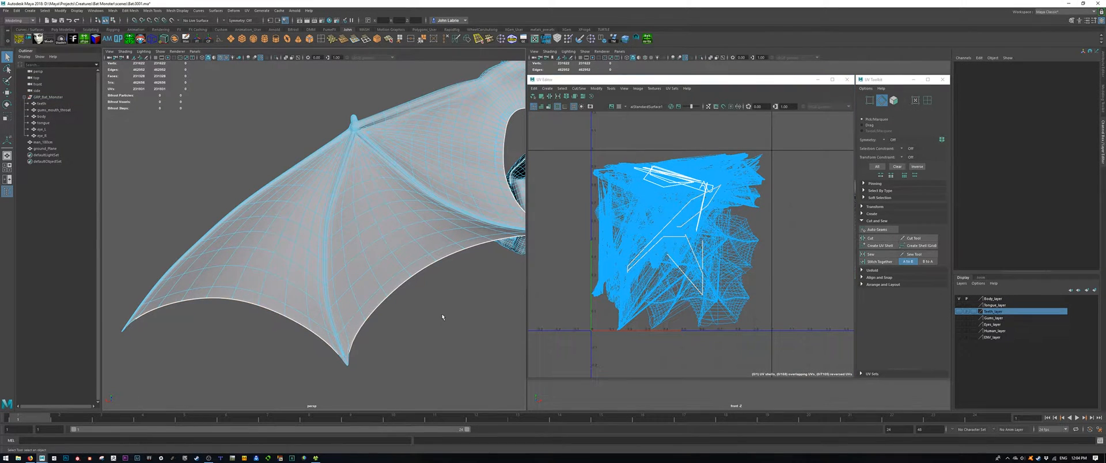
Step: Select the matching trailing border edges on the opposite wing membrane and cut the UVs along them
left_click_drag(446, 314, 325, 293, "alt")
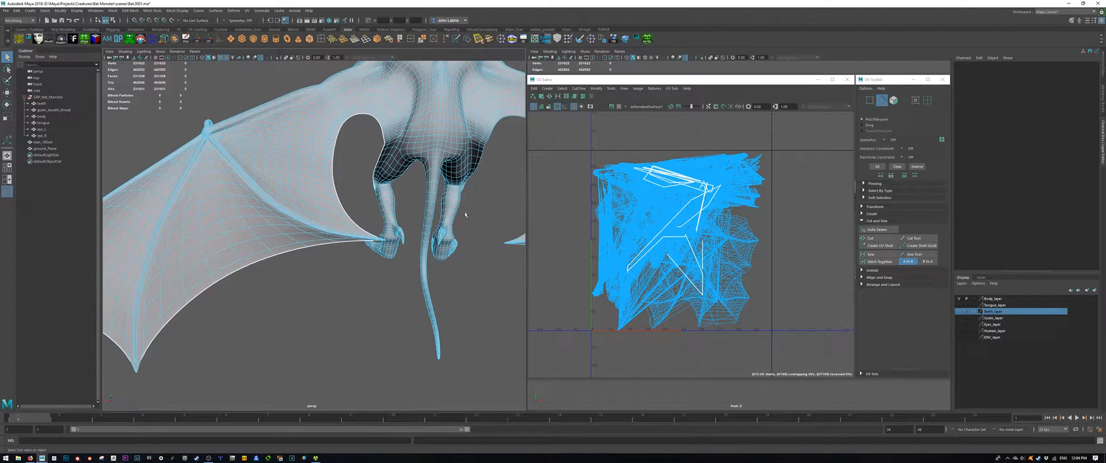
left_click_drag(465, 215, 431, 220, "alt")
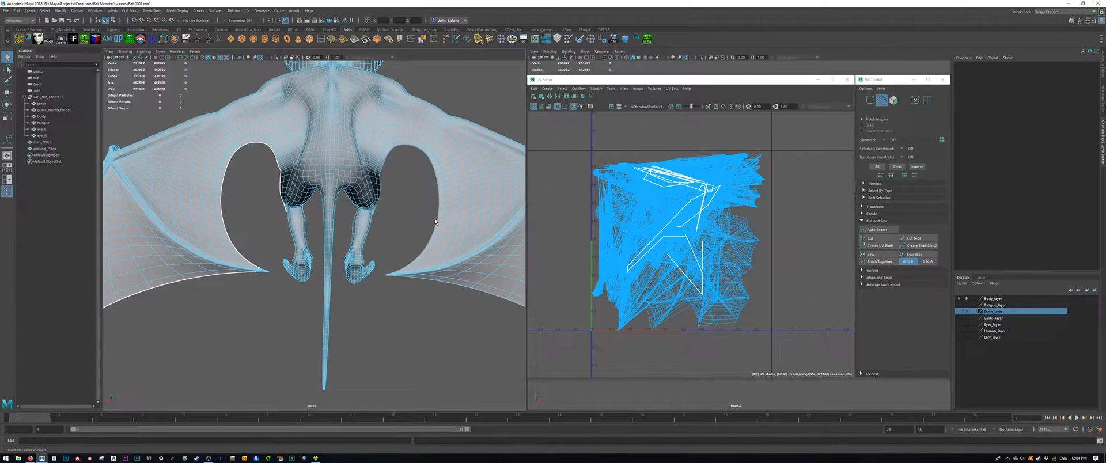
double_click(436, 221)
middle_click_drag(441, 329, 338, 296, "alt")
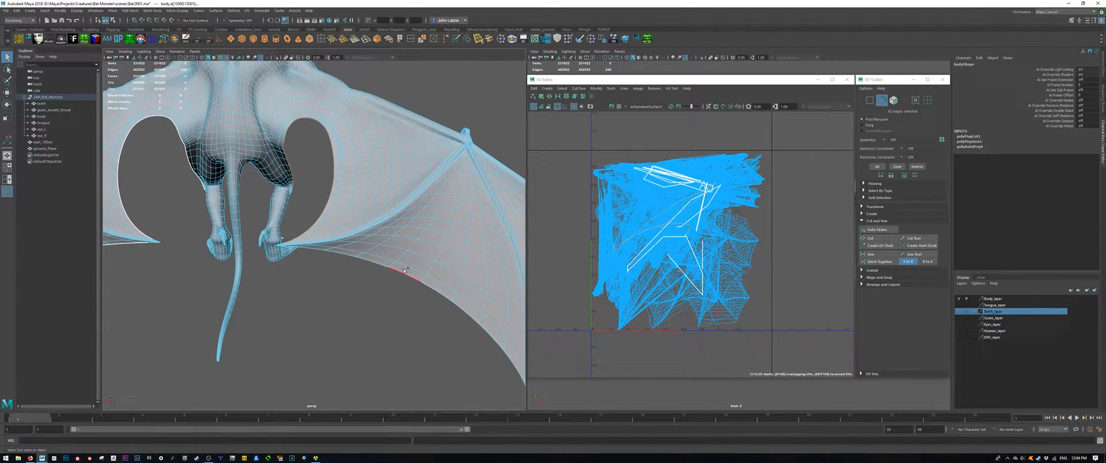
left_click_drag(421, 320, 409, 322, "alt")
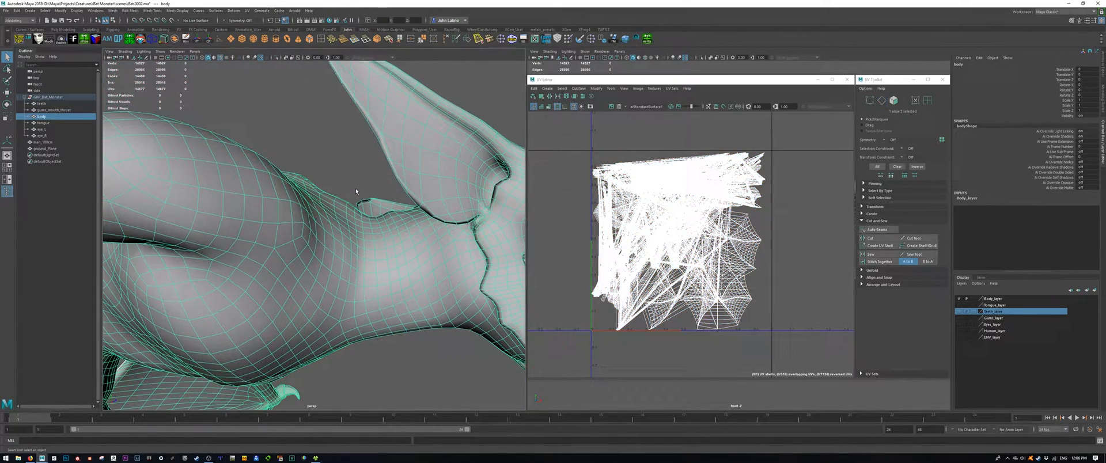
left_click_drag(355, 190, 355, 222, "alt")
right_click_drag(377, 164, 374, 144)
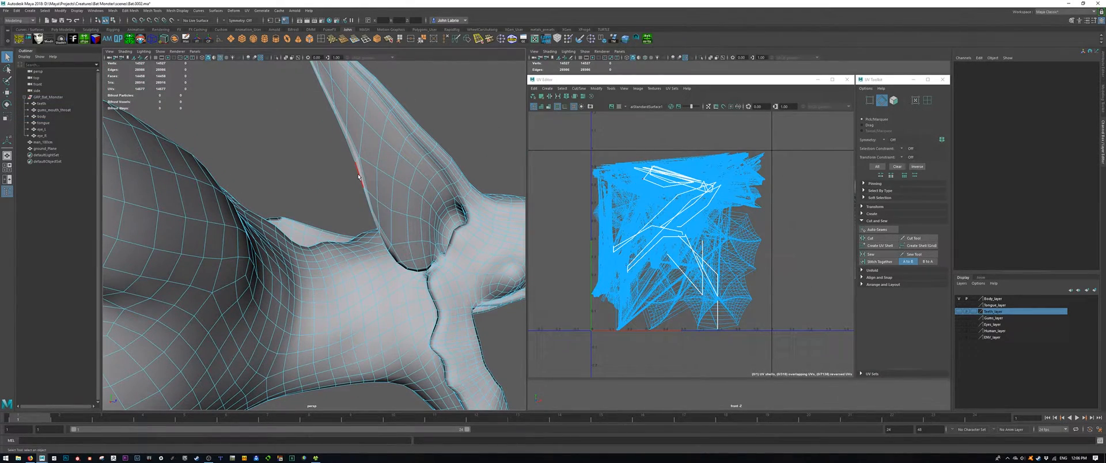
double_click(358, 176)
key("f")
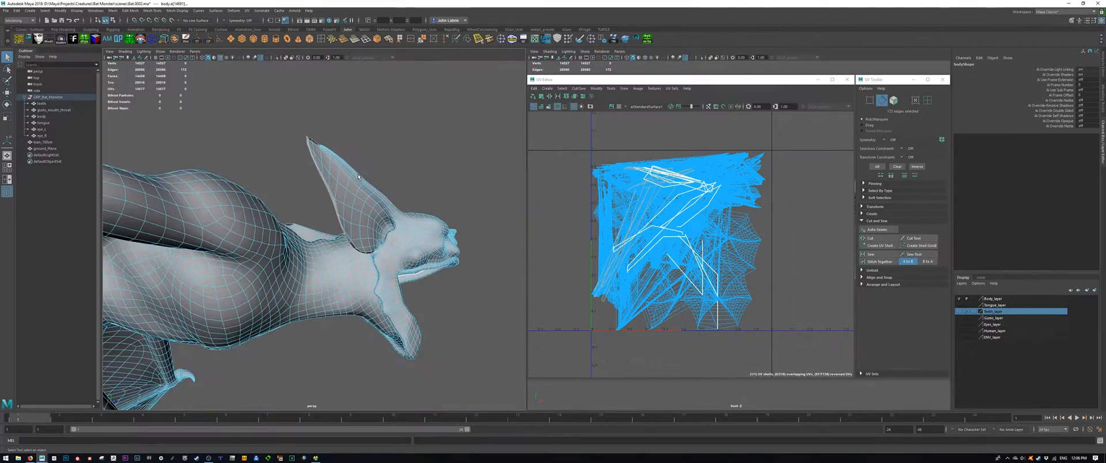
Step: Select the edge loop around the base of the neck and cut the UVs along it
left_click_drag(359, 176, 249, 224, "alt")
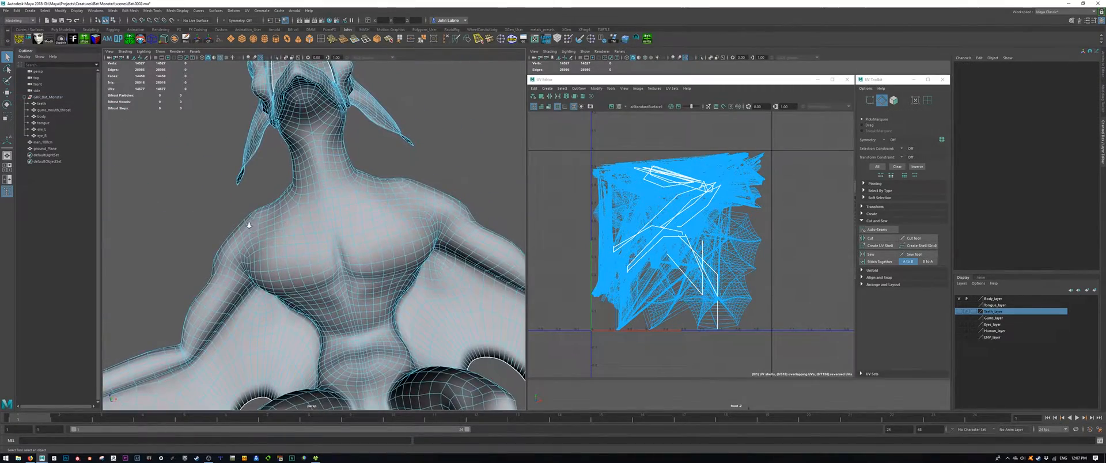
scroll(249, 224, "up", 3)
left_click(367, 174)
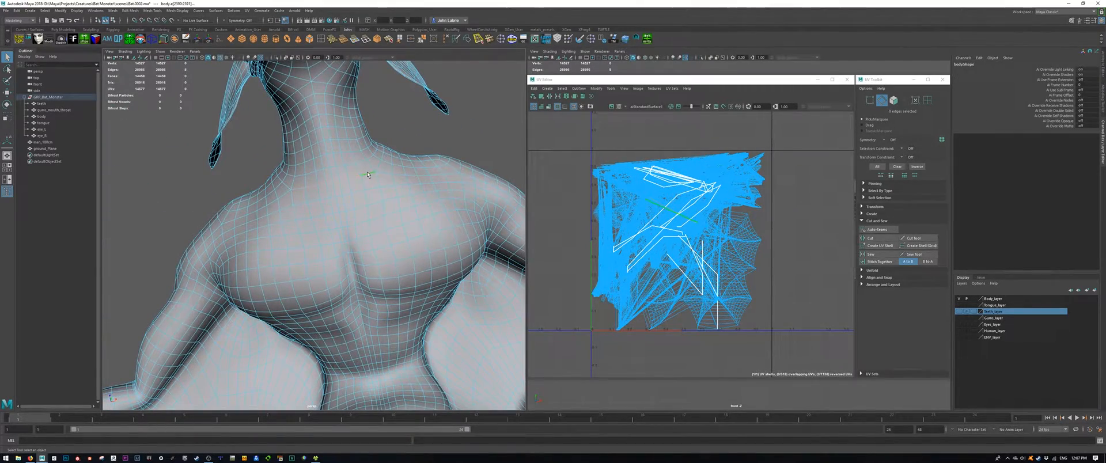
left_click_drag(367, 174, 305, 169, "alt")
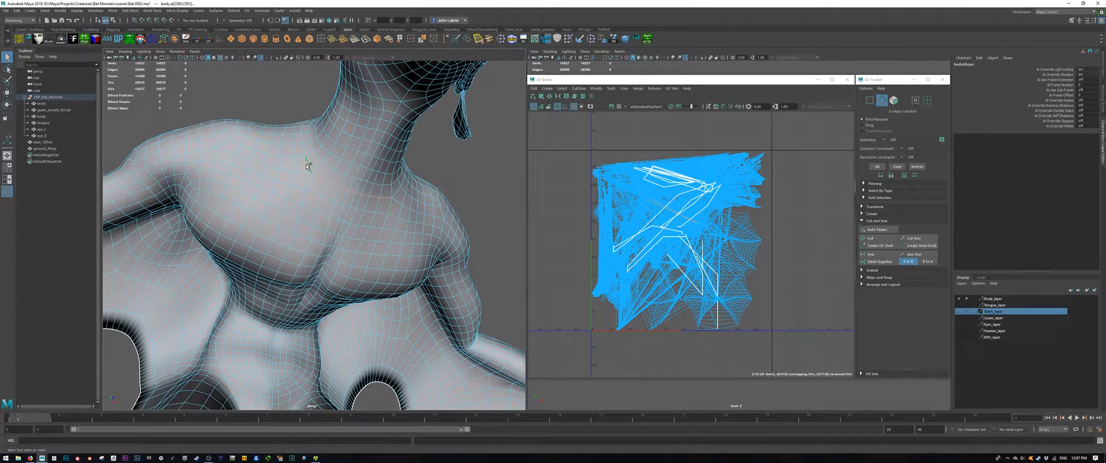
double_click(307, 166, "shift")
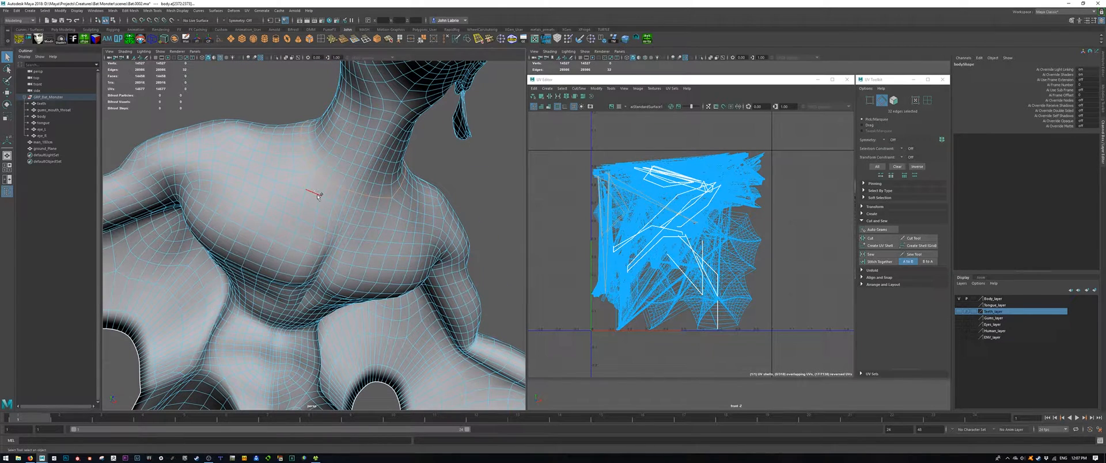
left_click(456, 39)
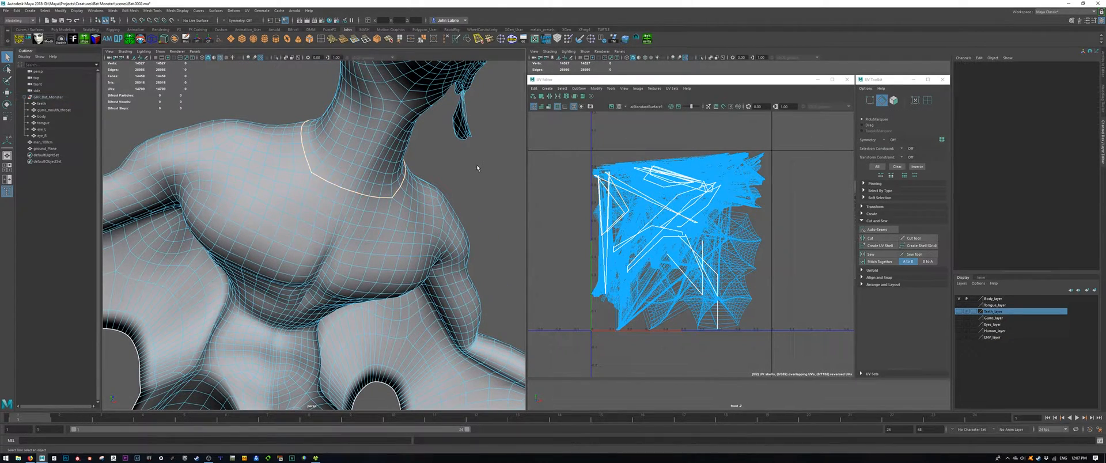
Step: Select all head and neck faces above the neck seam, removing the shoulder and chest faces from the selection
left_click_drag(476, 164, 297, 215, "alt")
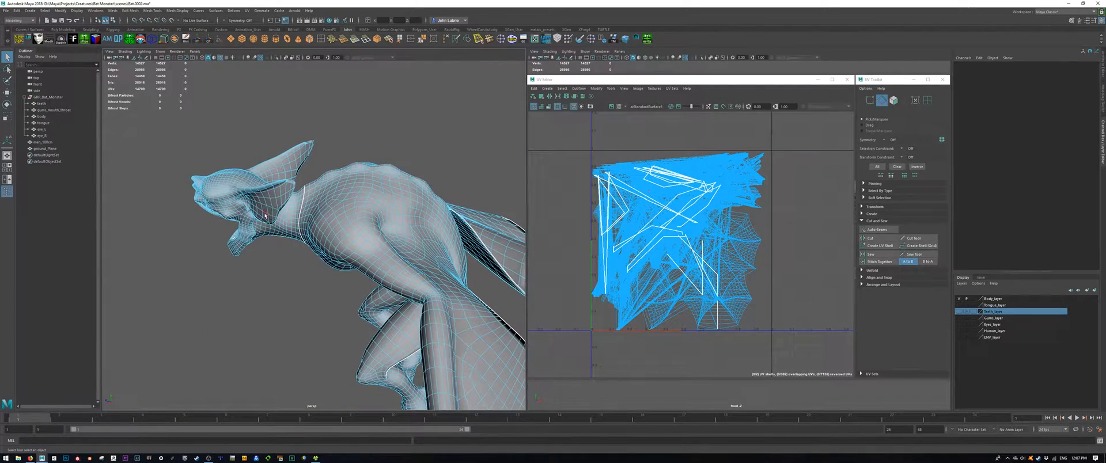
right_click_drag(264, 214, 194, 178)
left_click_drag(191, 150, 363, 225)
scroll(268, 277, "up", 2)
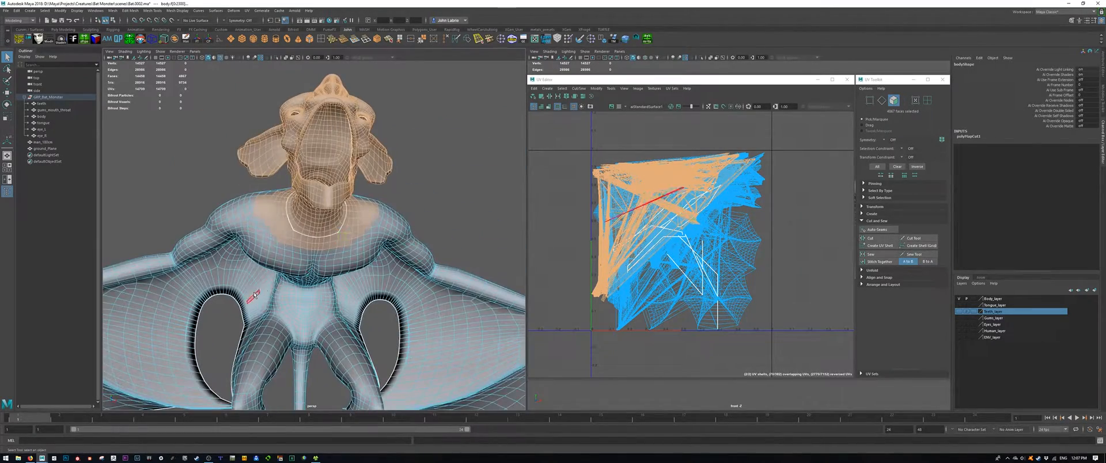
left_click_drag(258, 287, 369, 238)
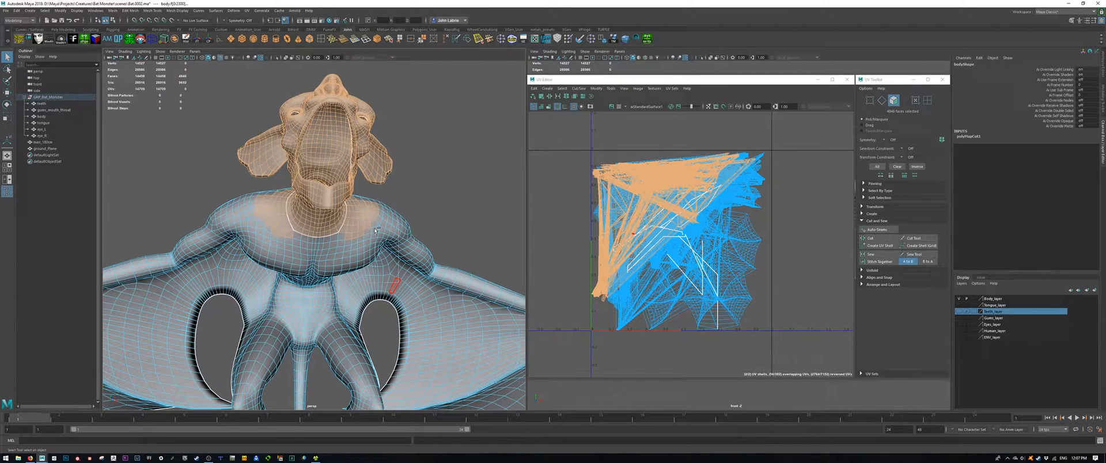
left_click_drag(363, 203, 362, 200, "ctrl")
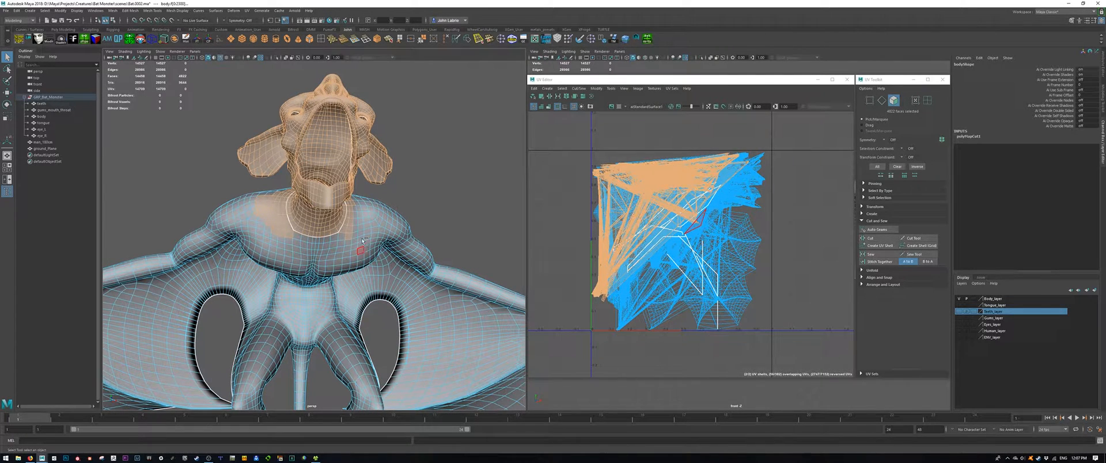
left_click_drag(362, 240, 348, 221, "ctrl")
left_click_drag(222, 257, 286, 195, "ctrl")
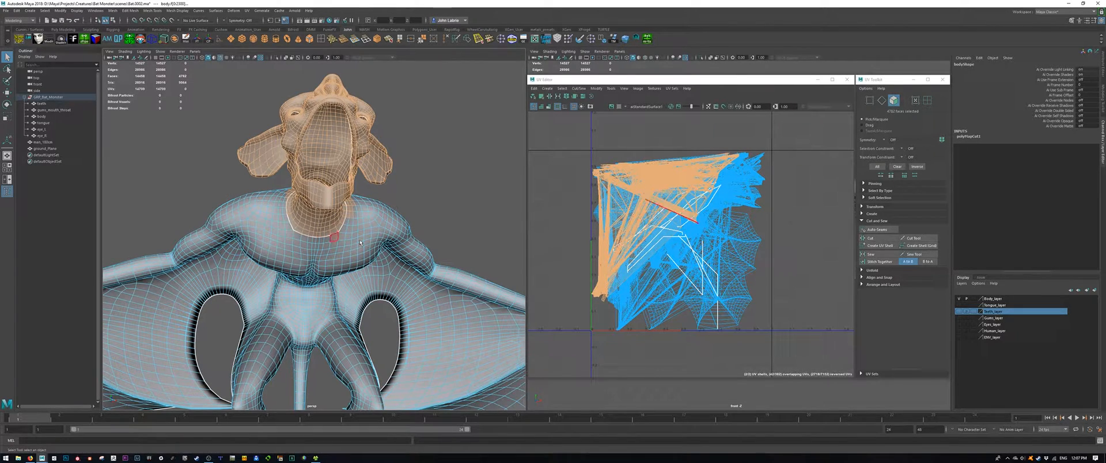
Step: Isolate the selected head and neck faces in the perspective view and clear the selection
left_click_drag(360, 243, 341, 186, "alt")
left_click_drag(364, 209, 340, 187, "alt")
left_click_drag(128, 258, 162, 233, "alt")
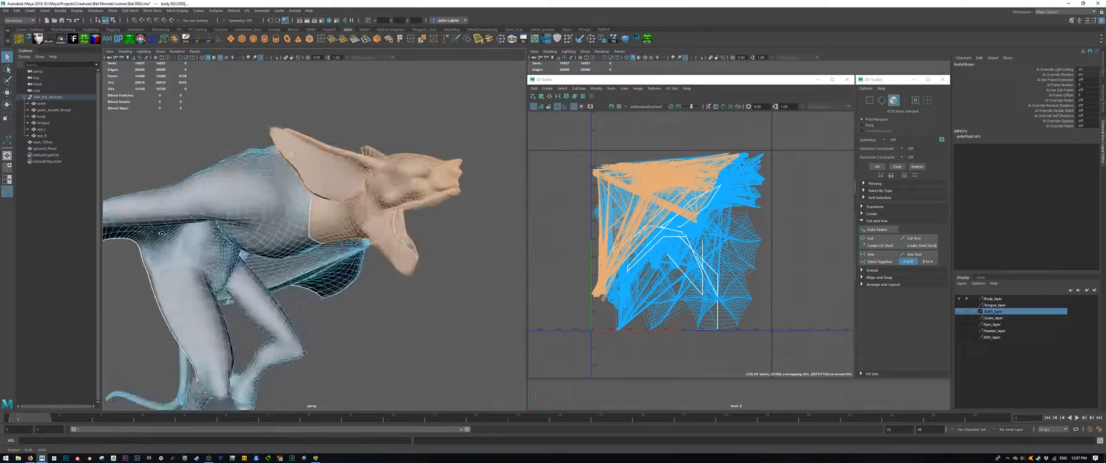
left_click_drag(410, 166, 404, 219, "alt")
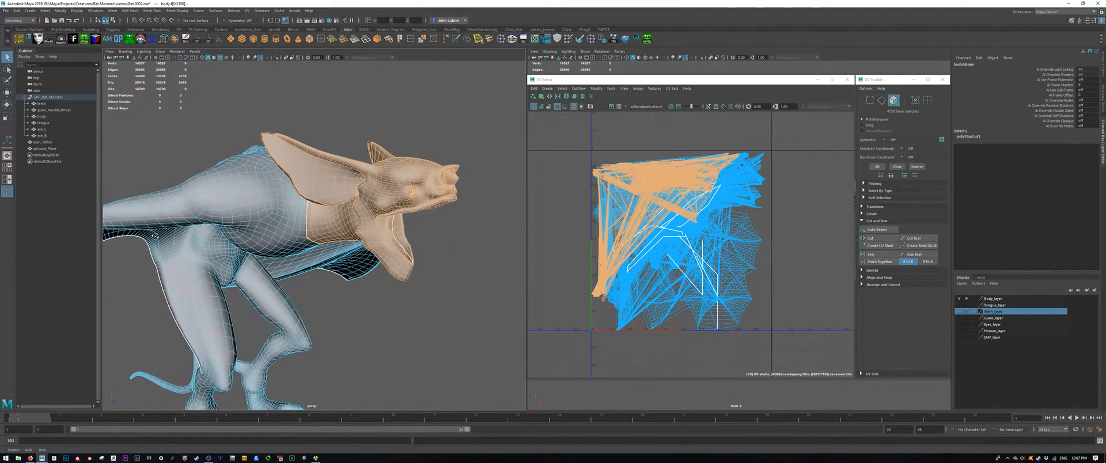
left_click(276, 57)
left_click(345, 113)
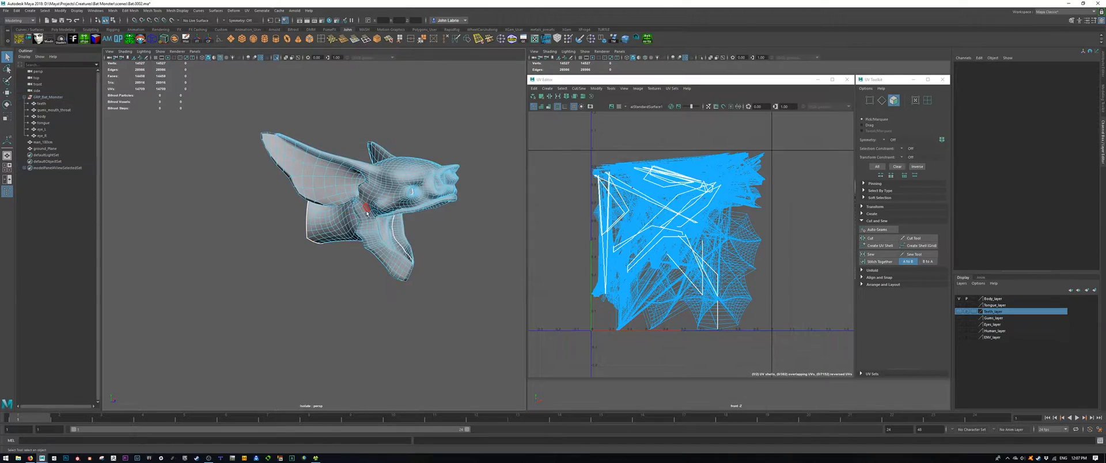
Step: Select the edges behind the base of both ears and cut the UVs along them
left_click_drag(346, 113, 311, 190, "alt")
left_click_drag(310, 191, 259, 207, "alt")
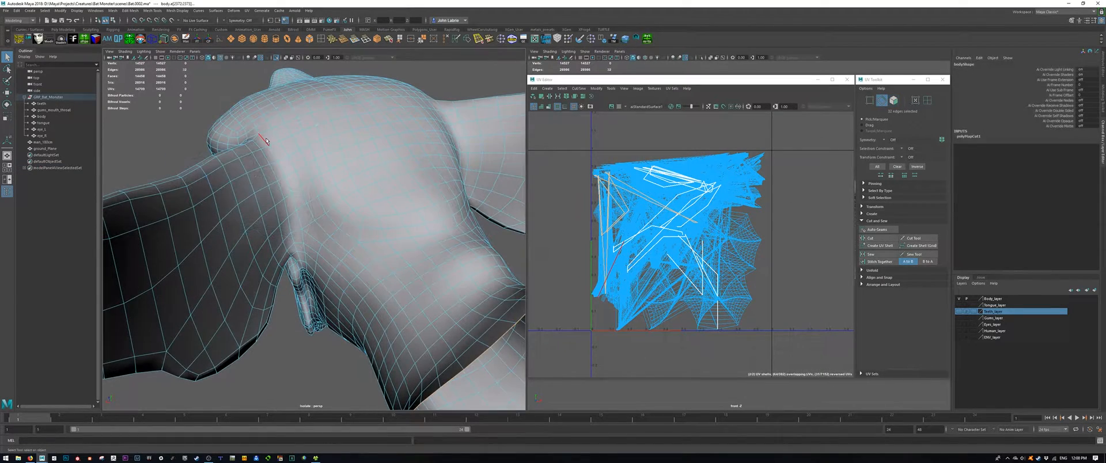
double_click(266, 139)
left_click_drag(386, 183, 377, 183, "alt")
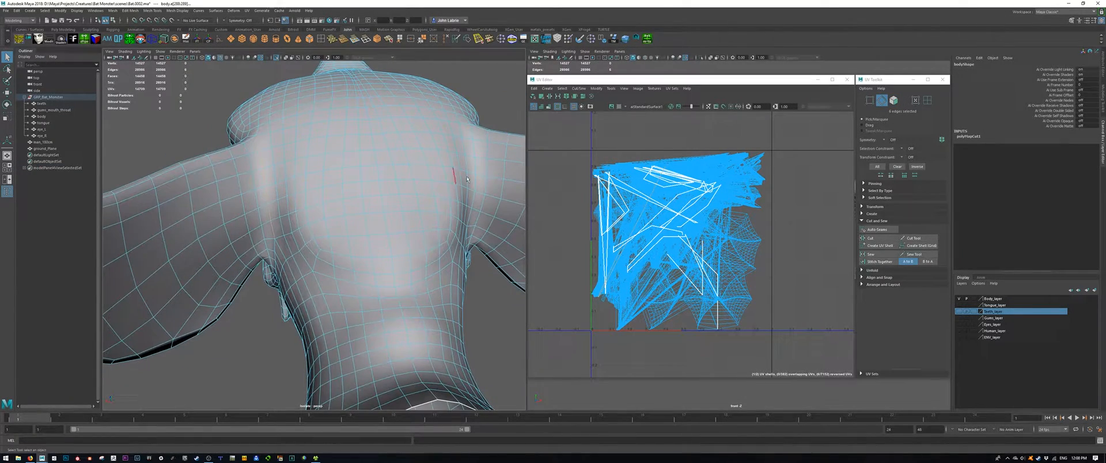
double_click(473, 136, "shift")
left_click(453, 40)
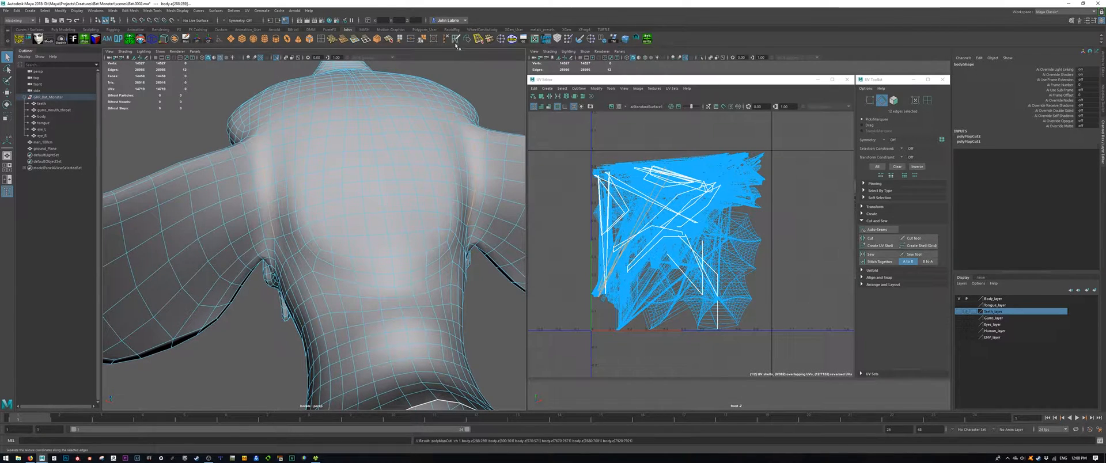
left_click(498, 81)
Step: Extend the ear seams by selecting the edges further down the ear bases and cutting the UVs there
left_click_drag(420, 193, 277, 175, "alt")
double_click(405, 147)
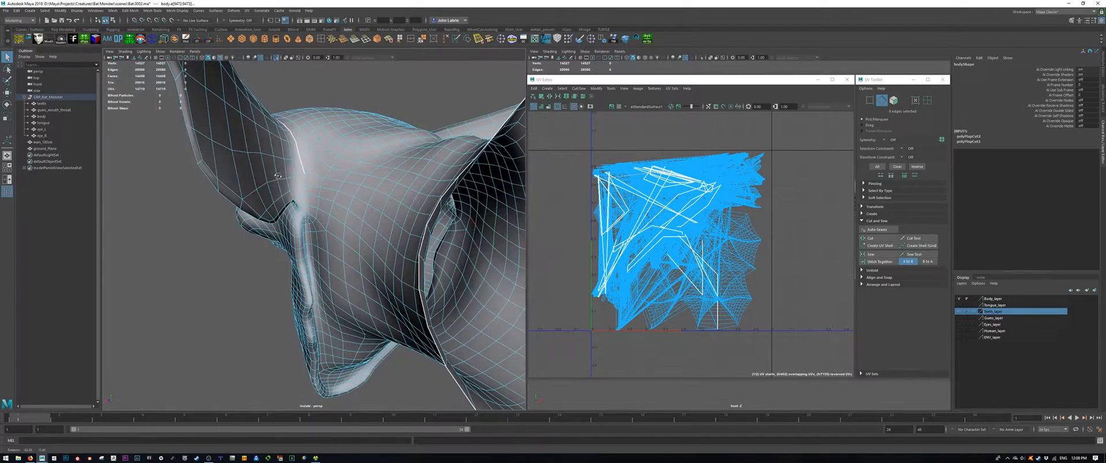
left_click(456, 44)
left_click(188, 266)
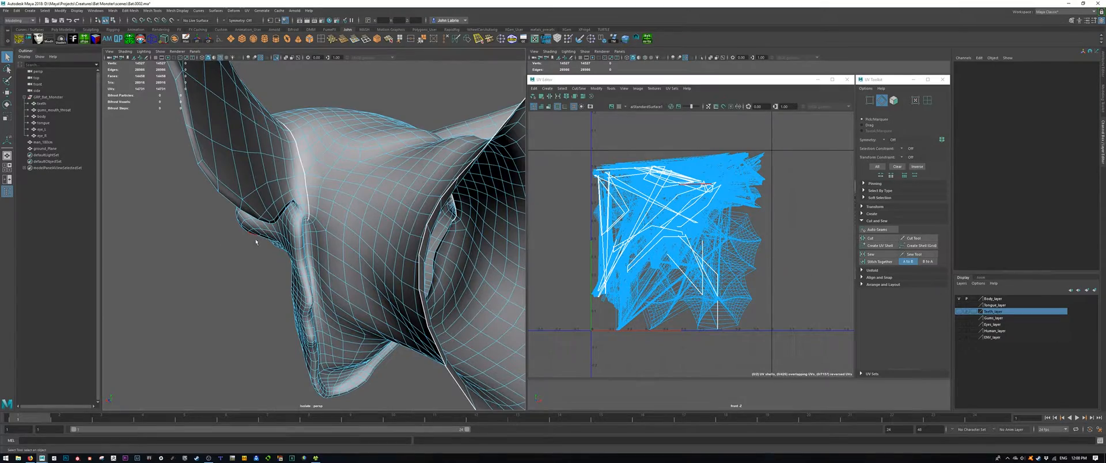
Step: Select the edges from the front of the ear bases along the brow and cut the UVs along them
left_click_drag(256, 242, 331, 221, "alt")
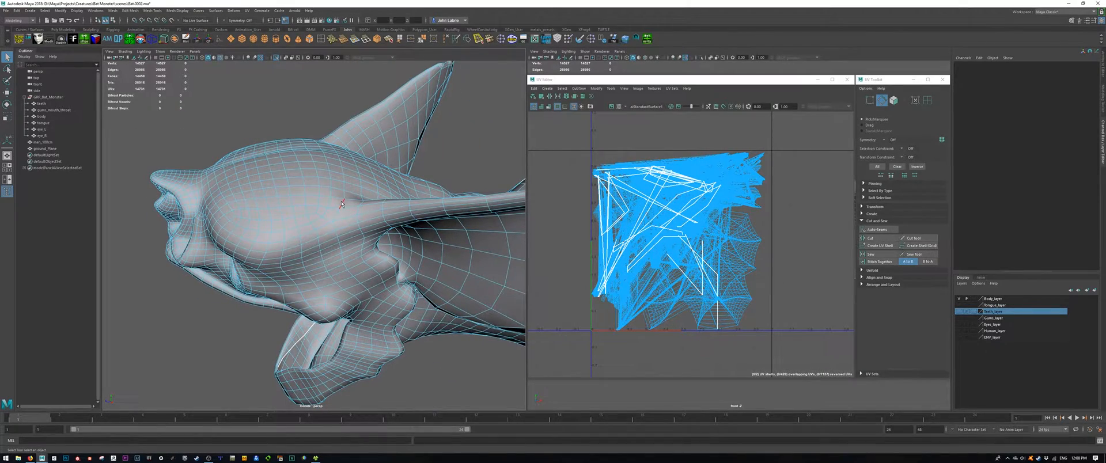
left_click(341, 202)
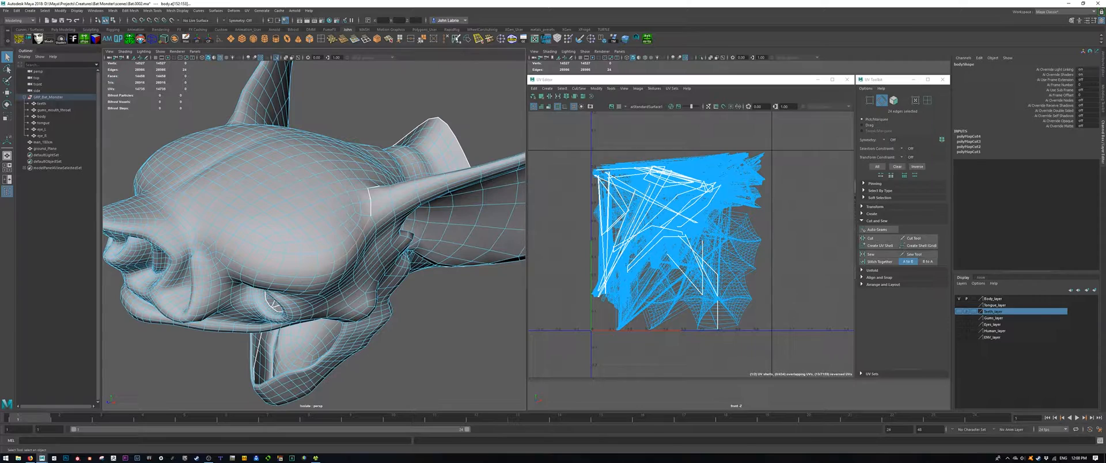
left_click(385, 102)
Step: Switch to face selection and select all the isolated head and neck faces in the perspective view
left_click_drag(194, 211, 291, 209, "alt")
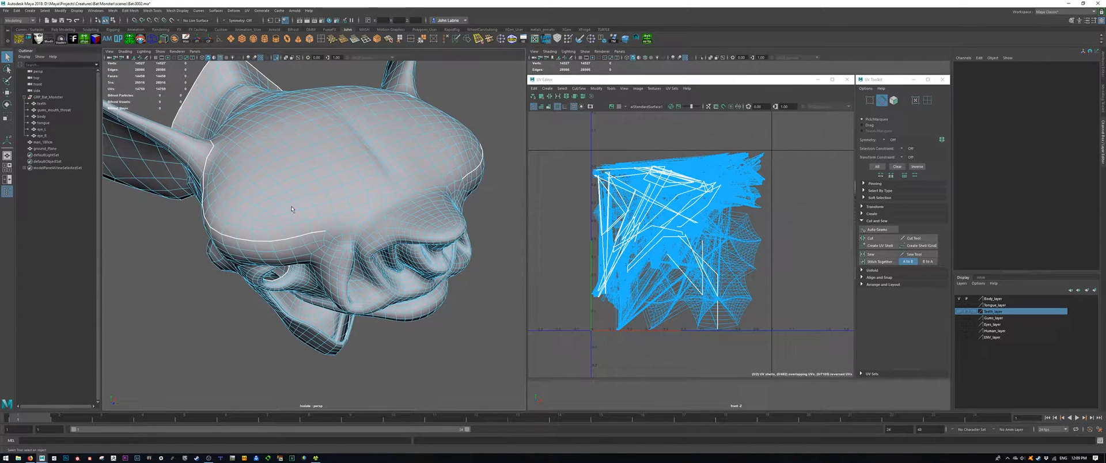
right_click(345, 221)
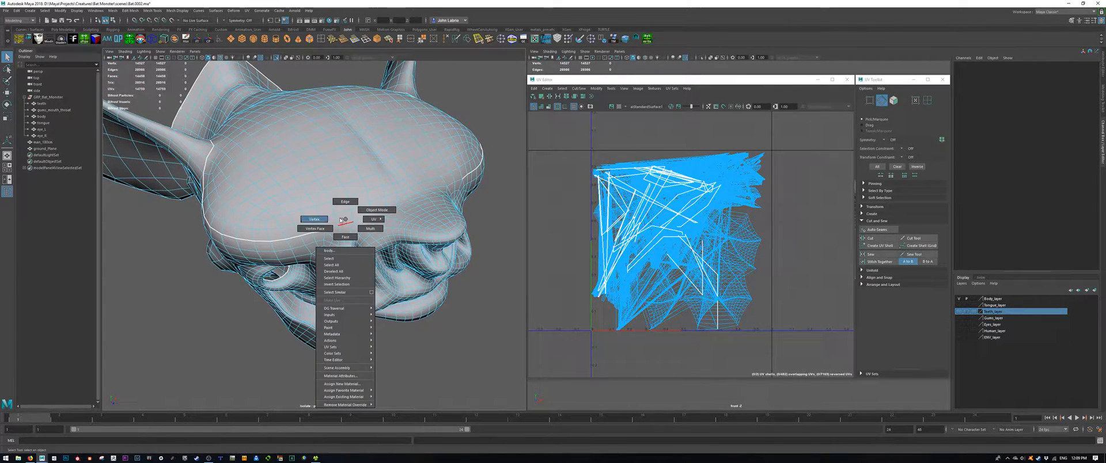
right_click_drag(344, 221, 345, 234)
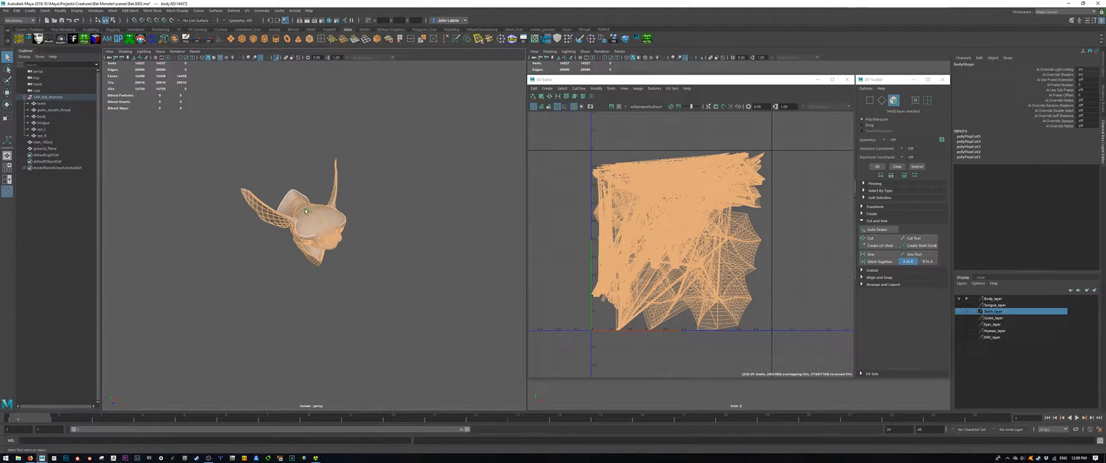
scroll(305, 211, "up", 3)
left_click_drag(197, 93, 416, 297)
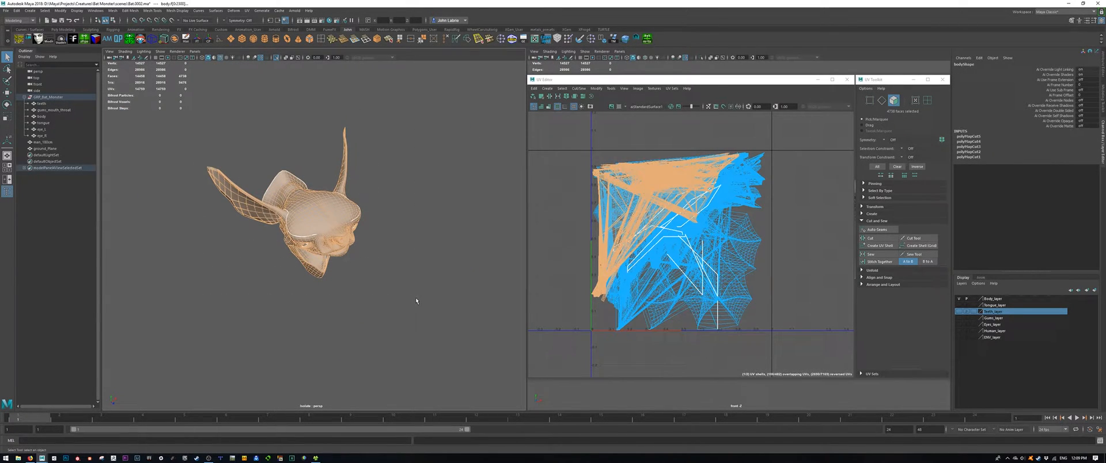
Step: Move the selected head and neck UVs clear of the rest of the body's UVs
right_click(625, 181)
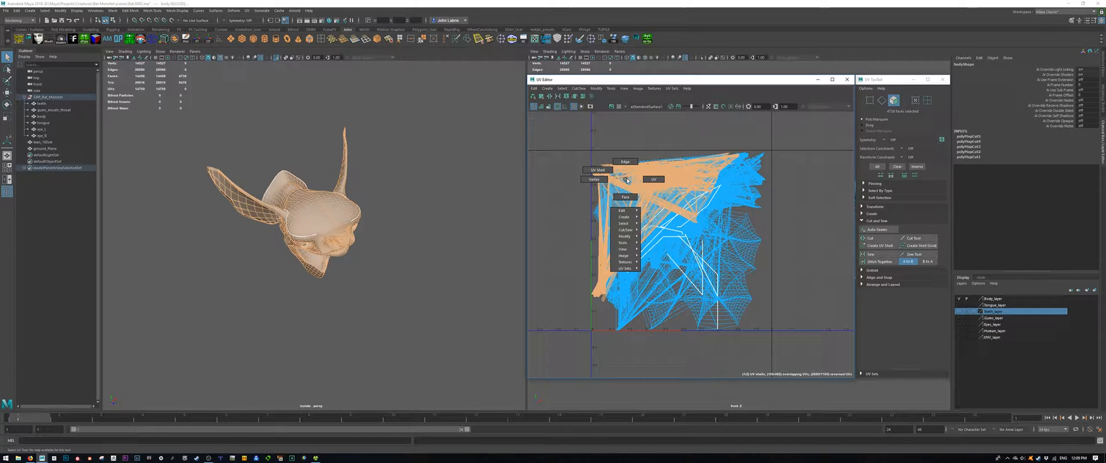
right_click_drag(627, 181, 602, 198)
middle_click_drag(603, 198, 579, 205, "alt")
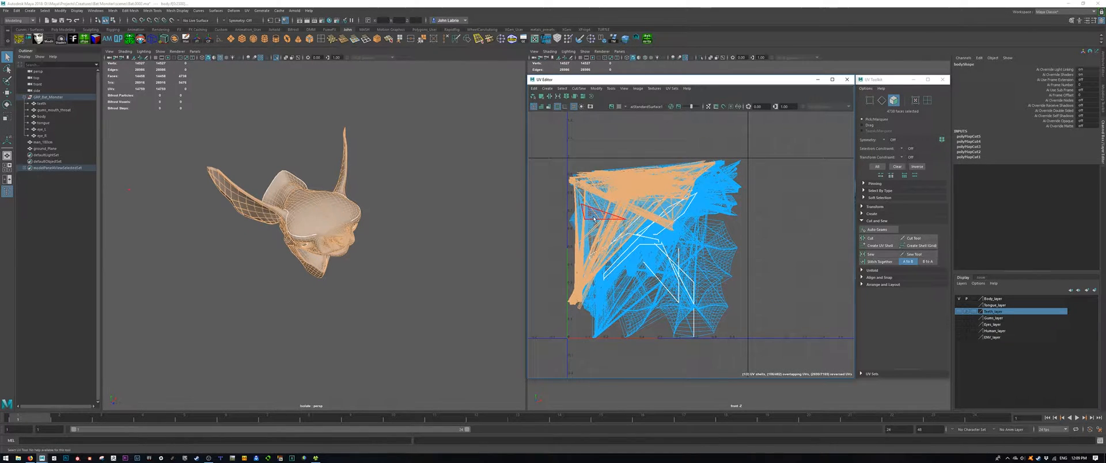
key("w")
left_click_drag(642, 235, 841, 222)
middle_click_drag(788, 233, 616, 265, "alt")
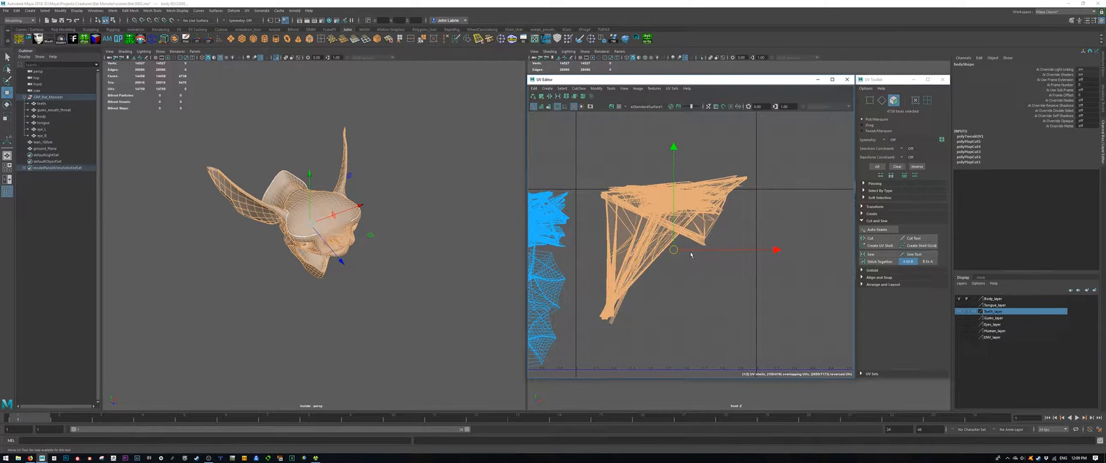
left_click_drag(674, 252, 710, 260)
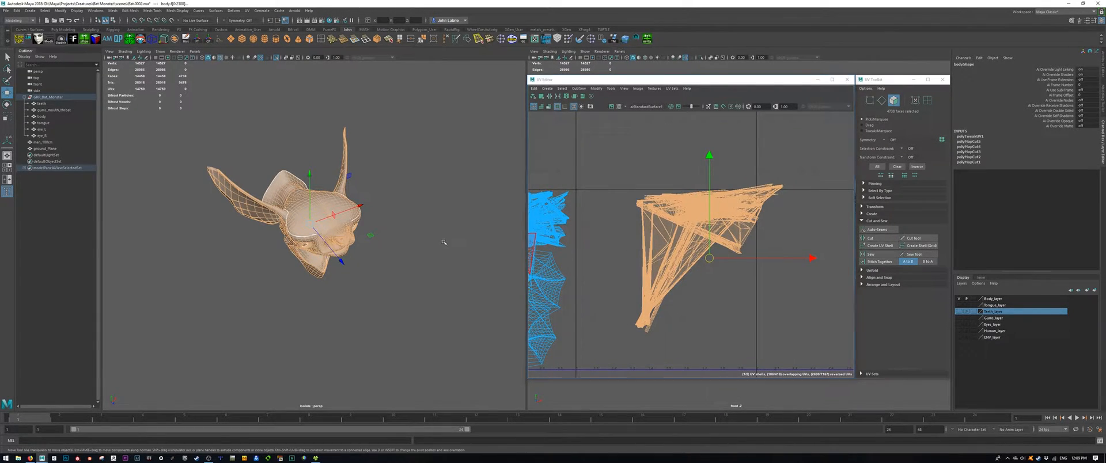
Step: Select the edges joining the two brow seams across the top of the nose and cut the UVs along them
left_click(421, 232)
scroll(410, 231, "up", 3)
left_click_drag(342, 215, 225, 214, "alt")
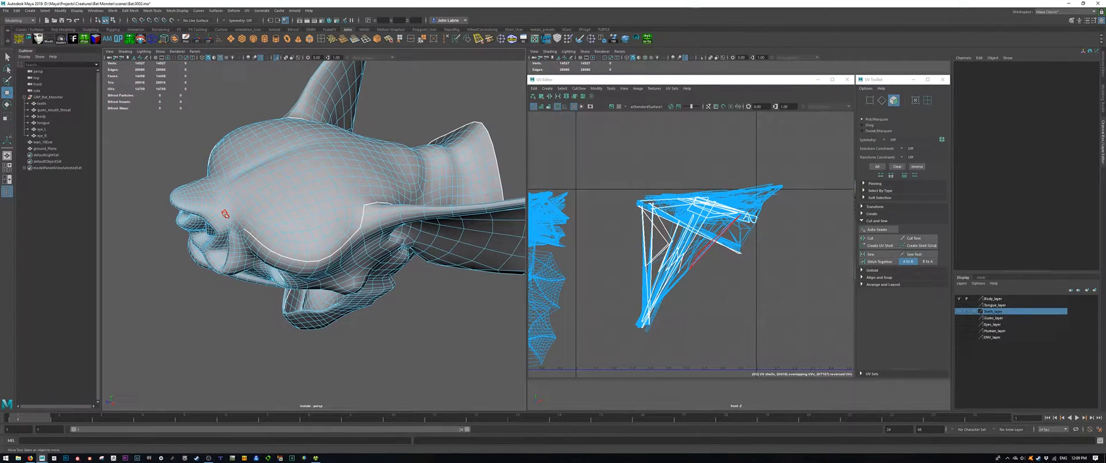
scroll(224, 214, "up", 5)
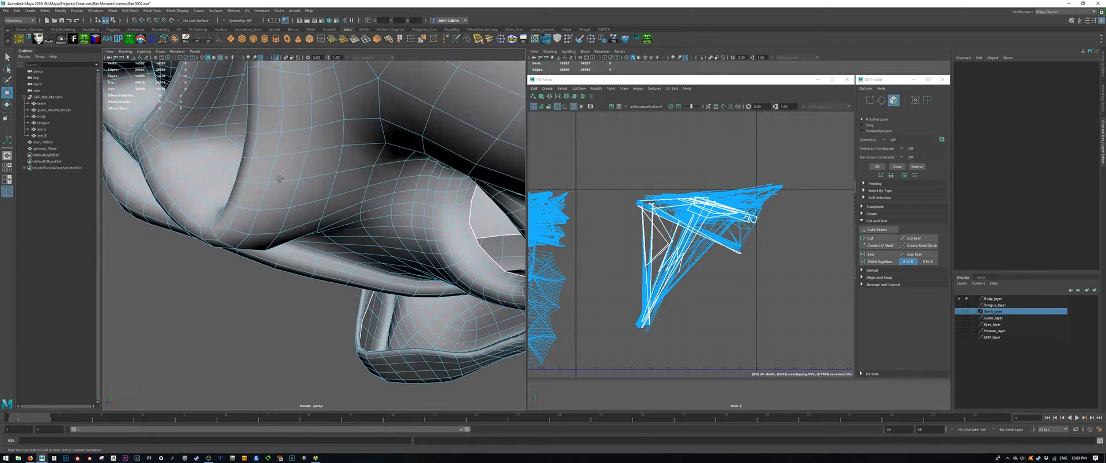
scroll(280, 188, "up", 3)
right_click_drag(345, 161, 345, 143)
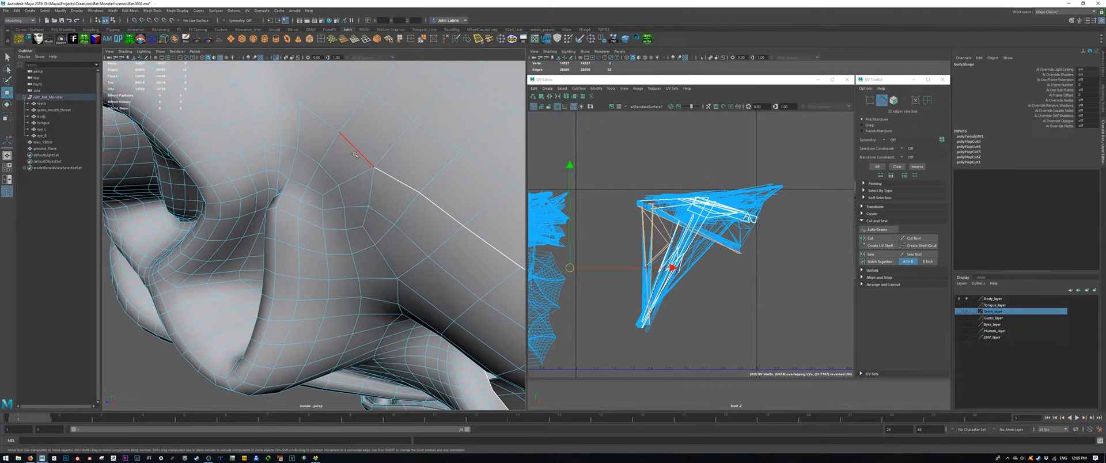
left_click(354, 152)
left_click(322, 128)
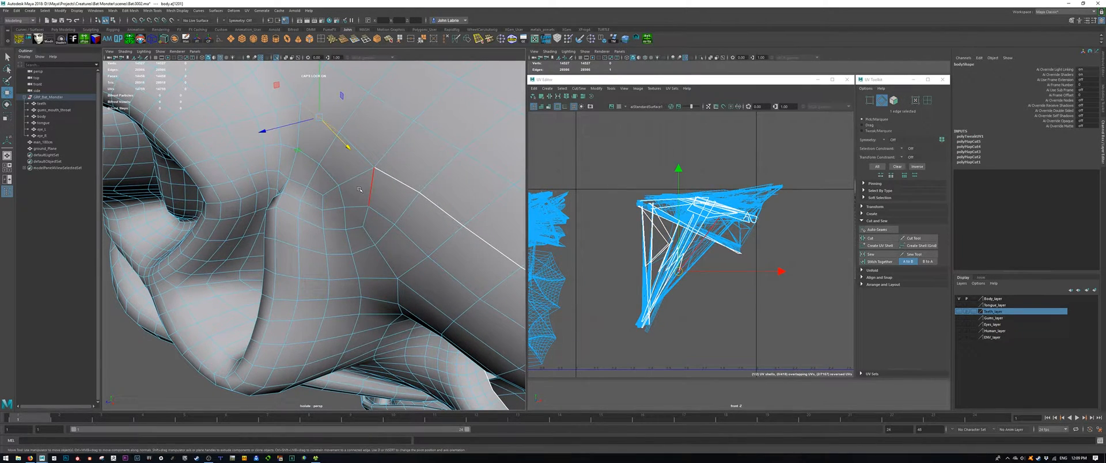
key("q")
scroll(359, 189, "down", 6)
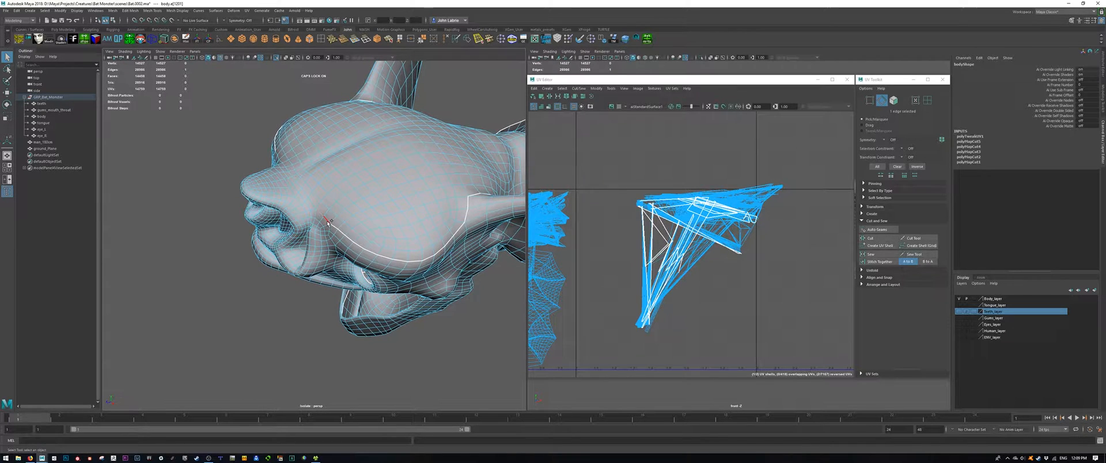
left_click_drag(285, 241, 334, 223, "alt")
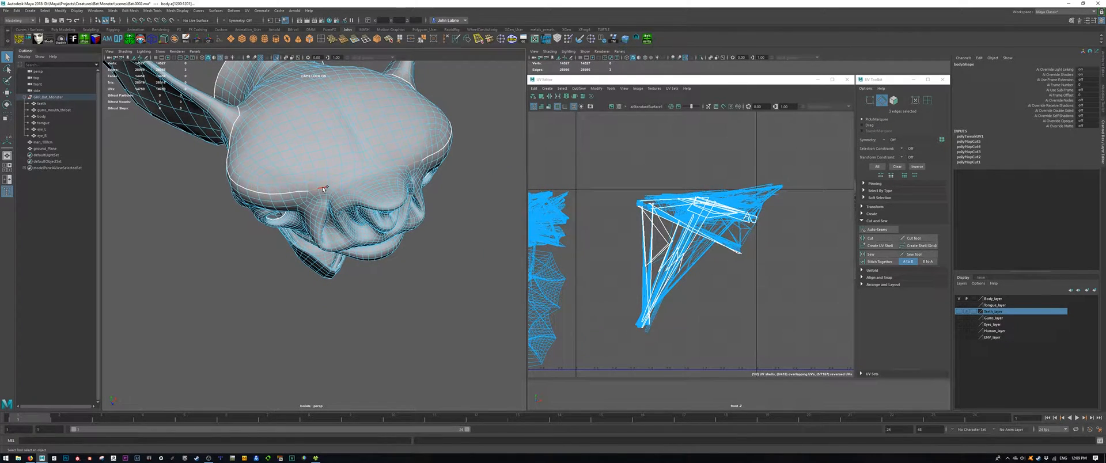
left_click(324, 188, "shift")
left_click(457, 39)
left_click(491, 177)
Step: Select the edge lines along both sides of the neck from the ear bases to the neck opening and cut the UVs there
scroll(323, 184, "down", 5)
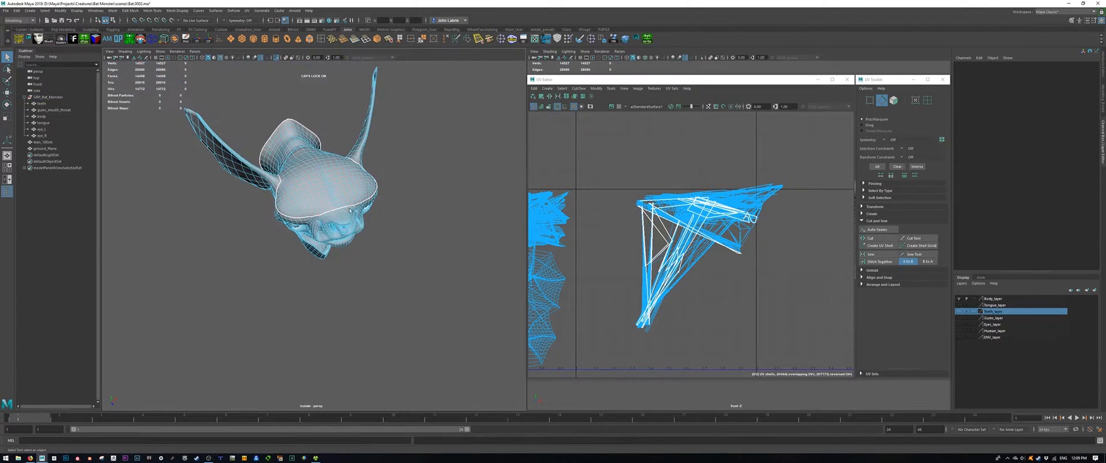
left_click_drag(270, 178, 361, 180, "alt")
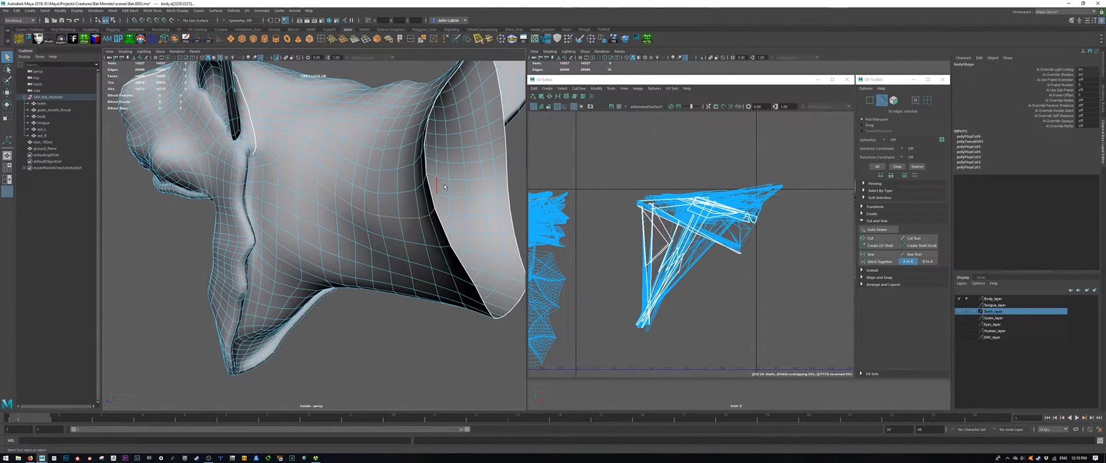
left_click_drag(444, 187, 339, 197, "alt")
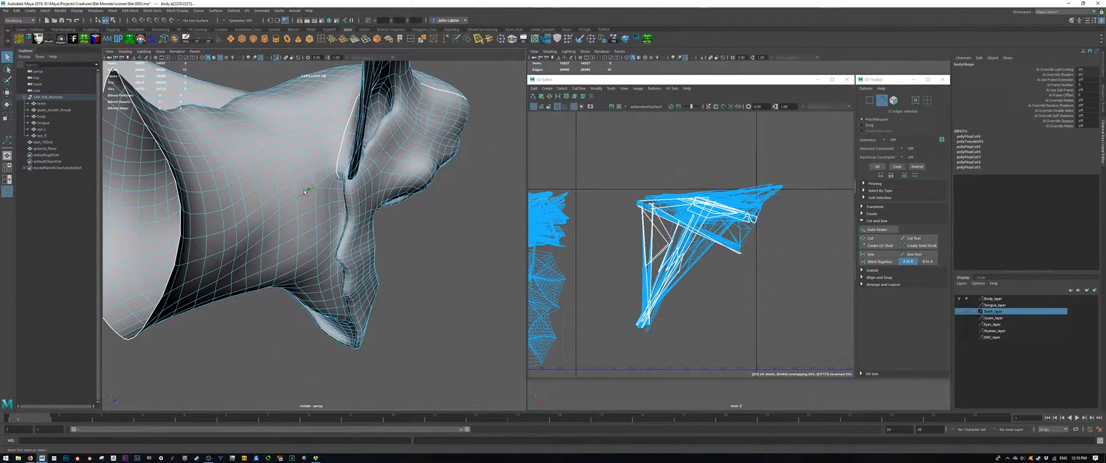
left_click(457, 41)
key("bracketleft")
key("bracketright")
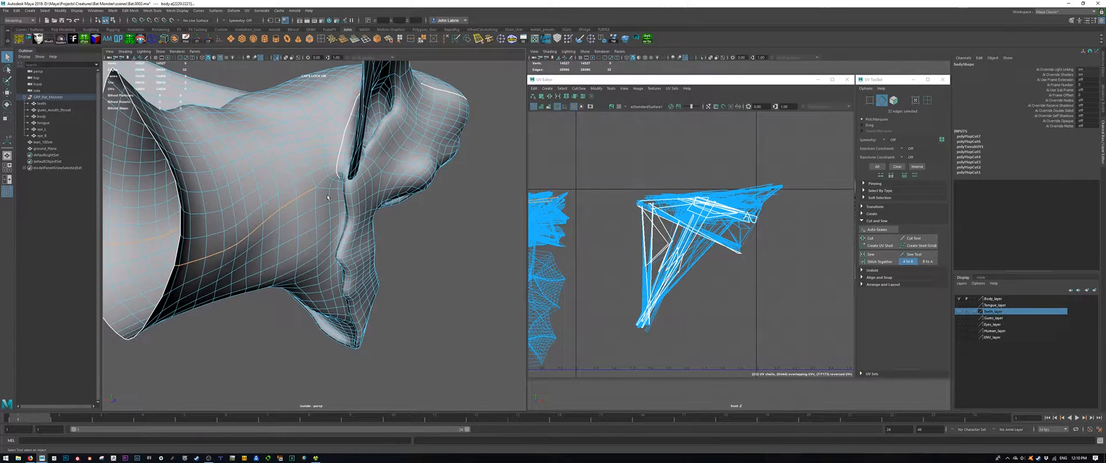
left_click(325, 179)
left_click_drag(174, 213, 363, 224, "alt")
left_click(269, 180, "shift")
key("shift+x")
Step: Select the UV shell covering the top of the head and neck and move it away from the other head UVs
key("alt+F12")
key("F8")
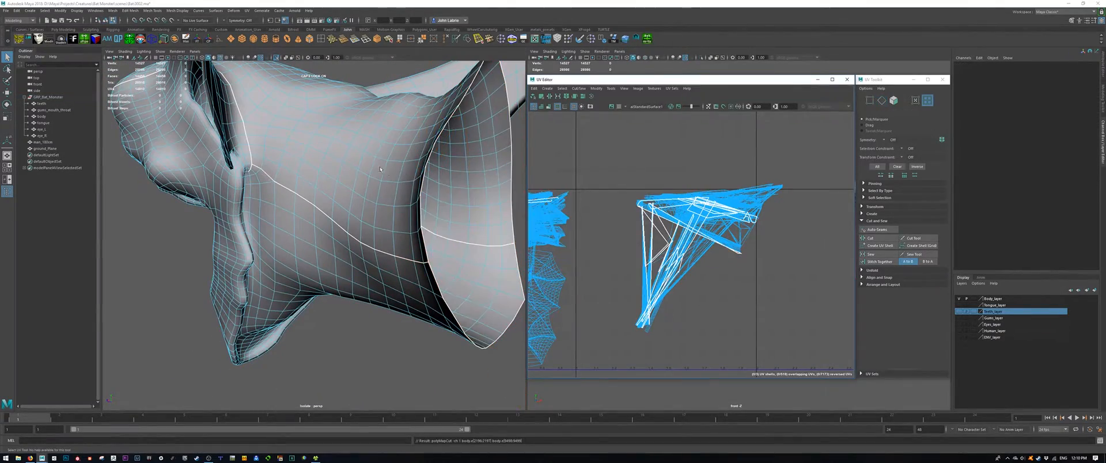
left_click(365, 180)
scroll(362, 181, "down", 5)
mouse_move(356, 183)
left_mouse_down("alt")
mouse_move(310, 192)
mouse_move(313, 233)
mouse_move(312, 224)
left_mouse_up("alt")
middle_click_drag(681, 212, 650, 218, "alt")
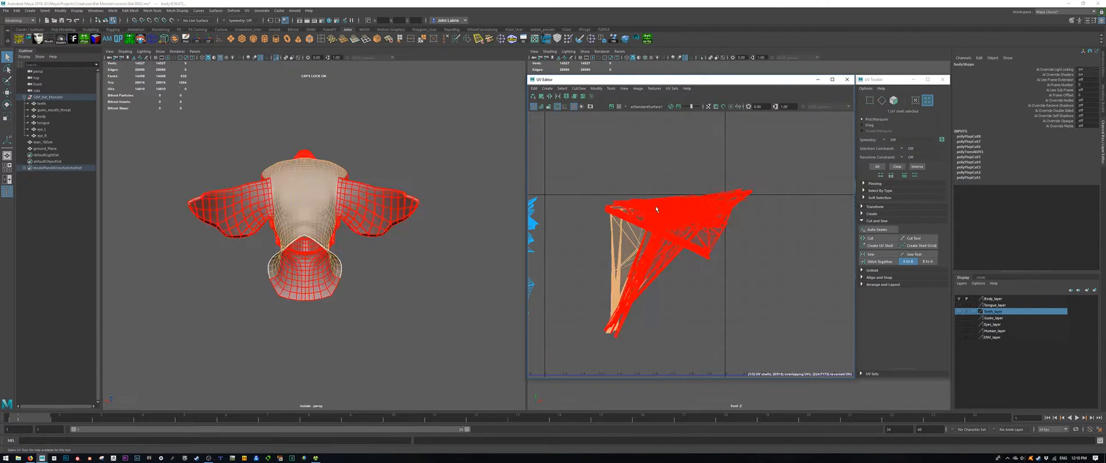
key("w")
left_click_drag(645, 268, 781, 213)
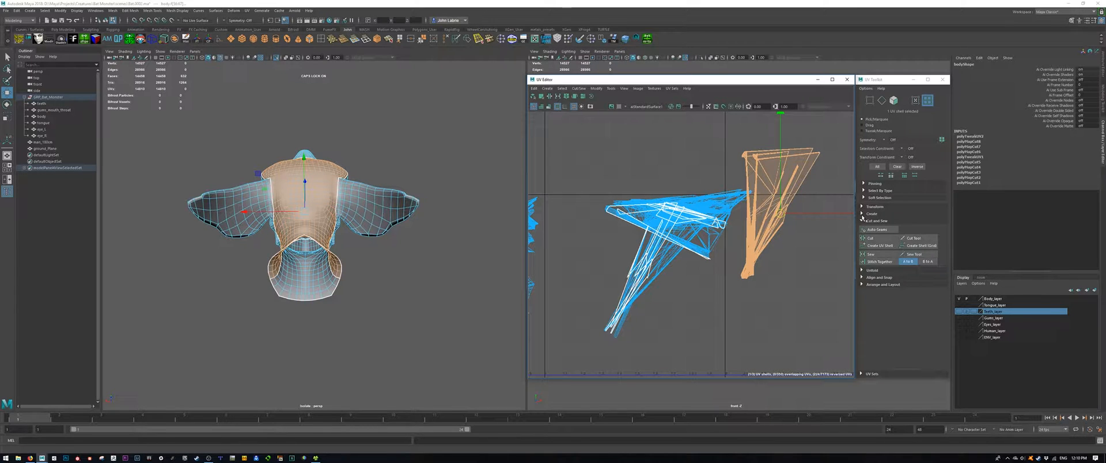
Step: Unfold the top-of-head shell and shift it further from the tangled head UVs
left_click(862, 214)
left_click(862, 214)
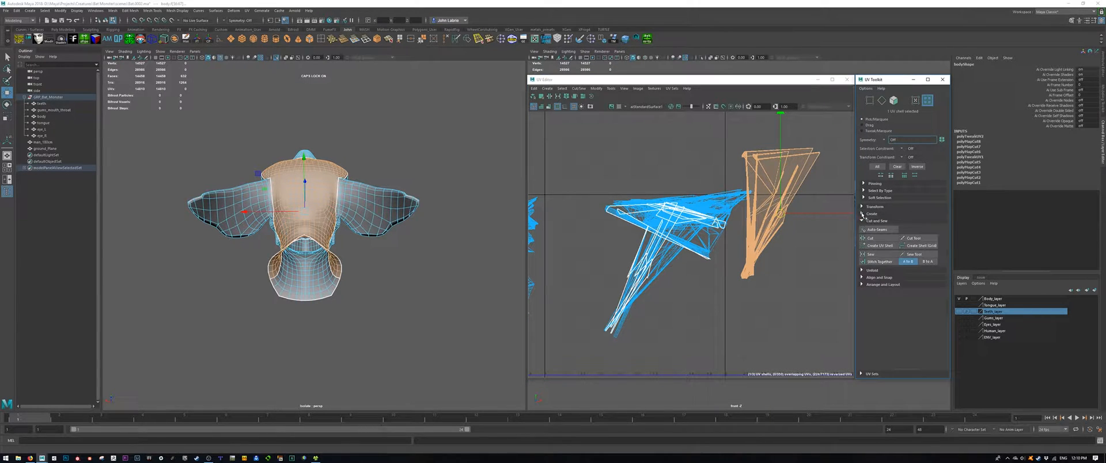
left_click(862, 272)
left_click(873, 287)
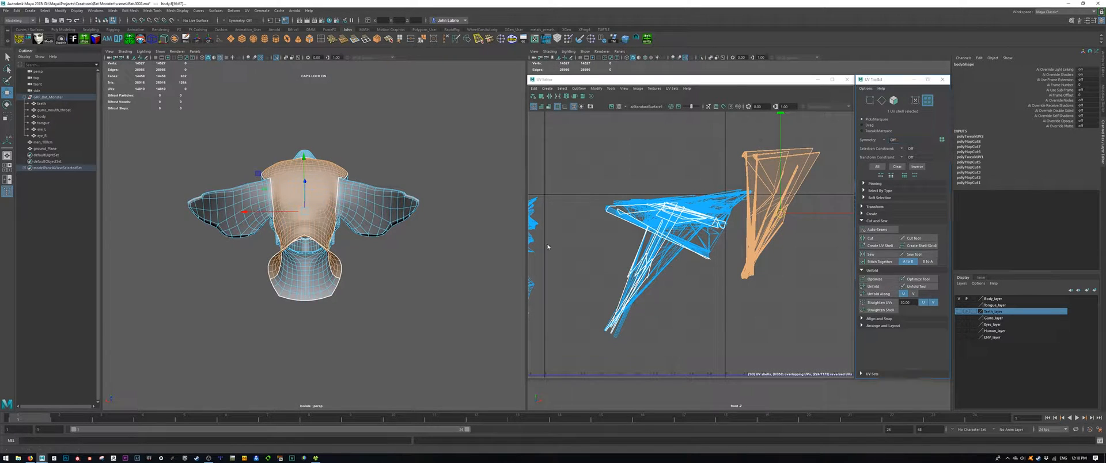
middle_click_drag(706, 295, 611, 286, "alt")
left_click_drag(676, 221, 723, 217)
Step: Orient the unfolded top-of-head shell and optimize its UVs
left_click(863, 326)
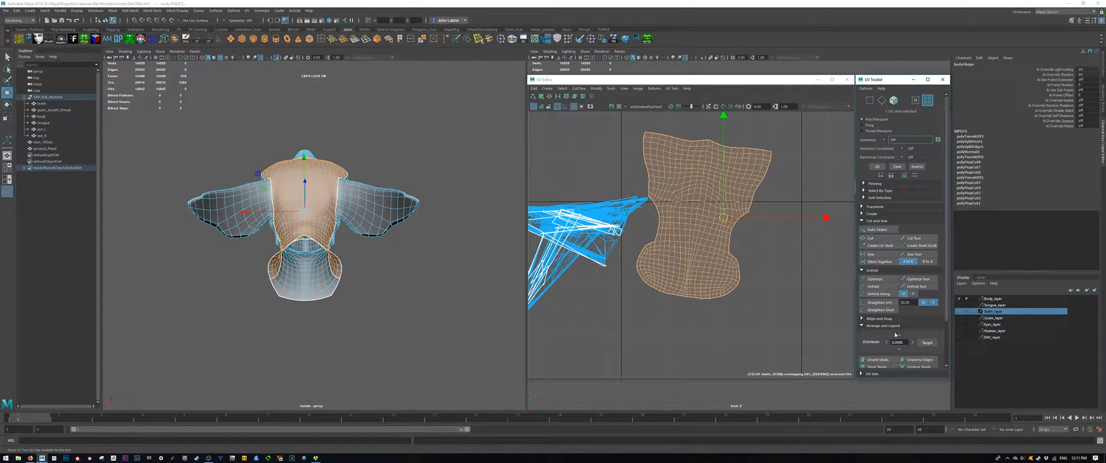
scroll(916, 349, "down", 3)
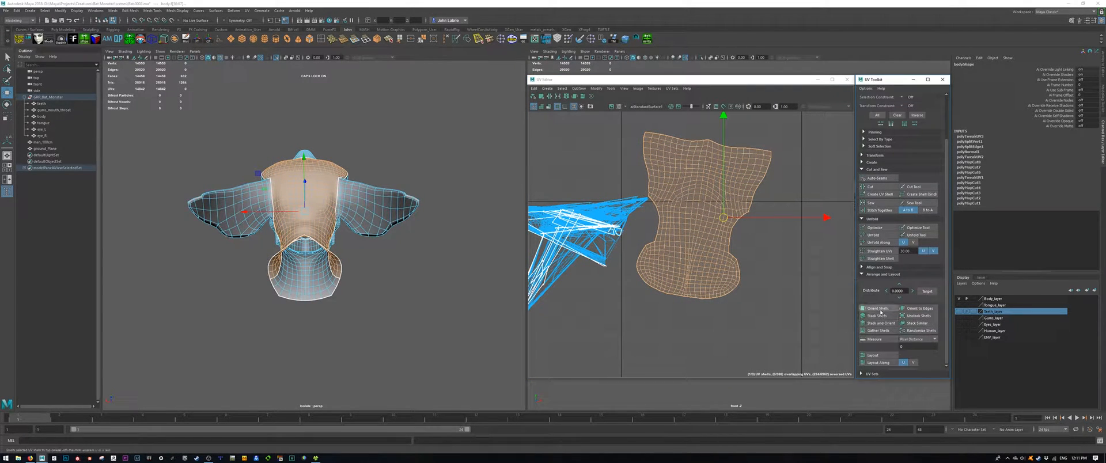
left_click(880, 312)
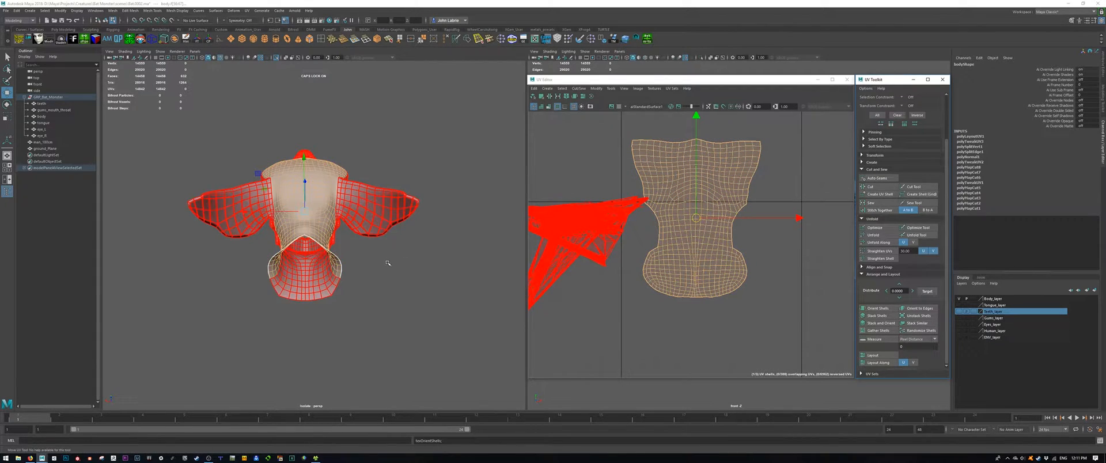
scroll(387, 262, "up", 3)
left_click_drag(388, 263, 521, 280, "alt")
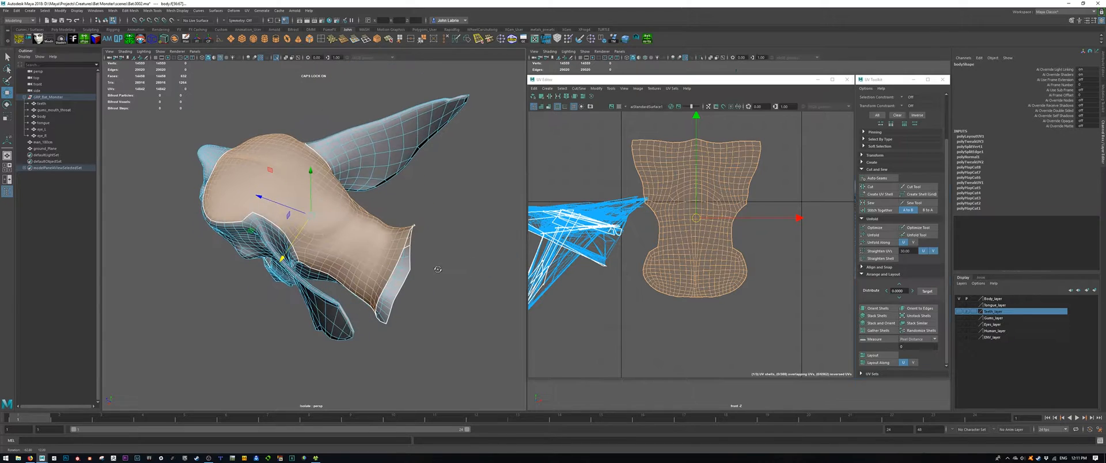
left_click(875, 228)
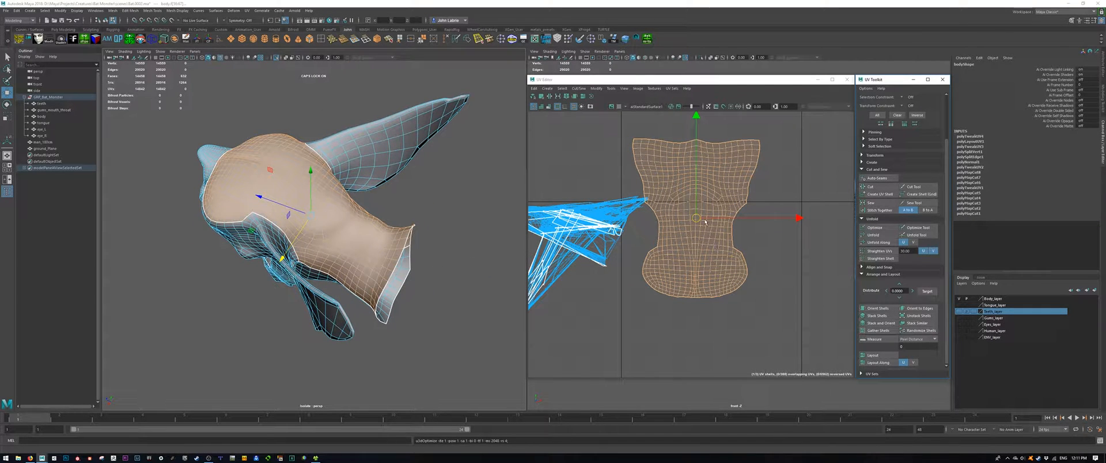
Step: Scale the top-of-head shell down, park it up and away from the remaining head UVs, and clear the selection
left_click_drag(705, 222, 646, 261)
key("r")
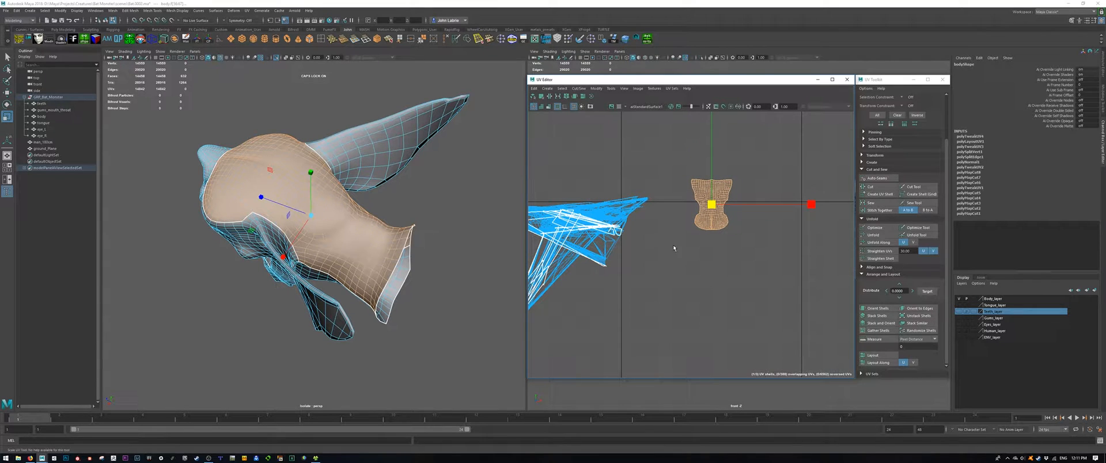
key("w")
left_click_drag(712, 204, 773, 169)
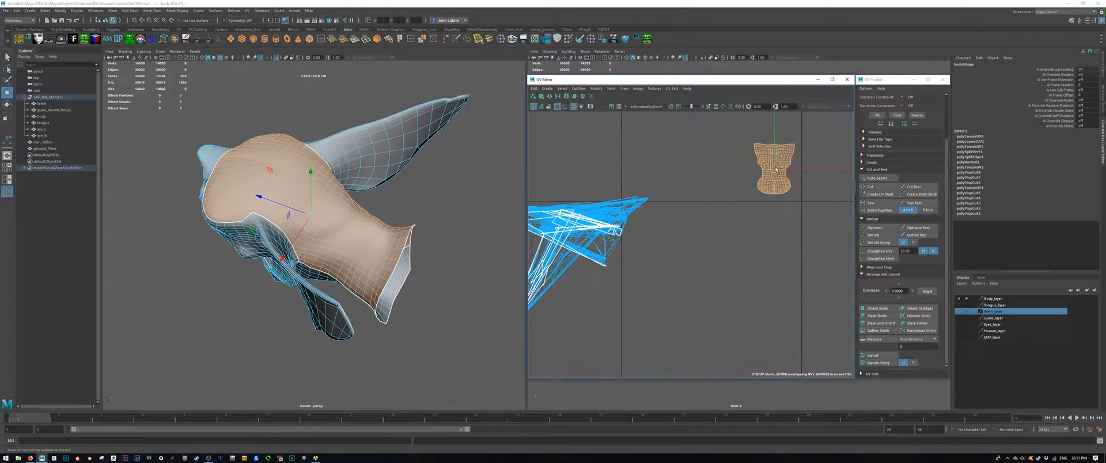
left_click(729, 248)
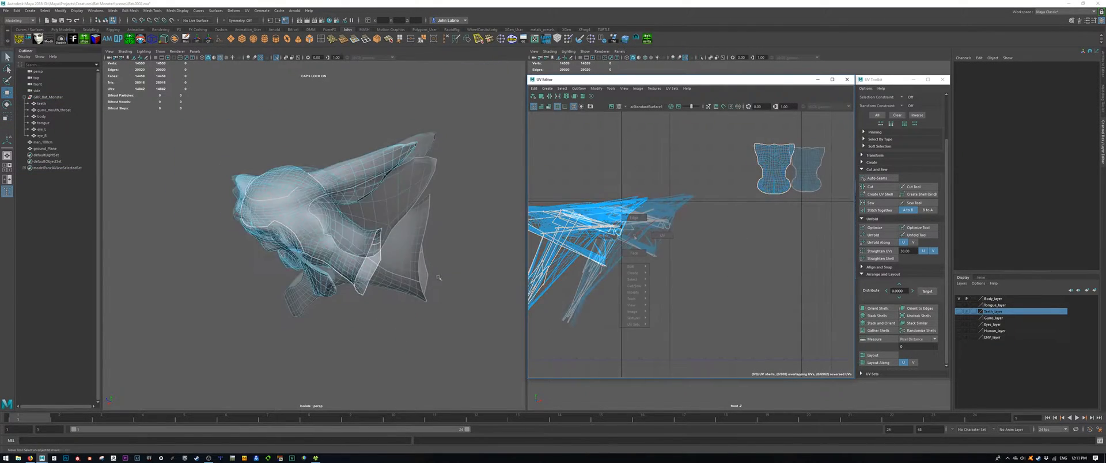
Step: Select the remaining head UV shell and isolate only its faces in the perspective view
right_click(634, 235)
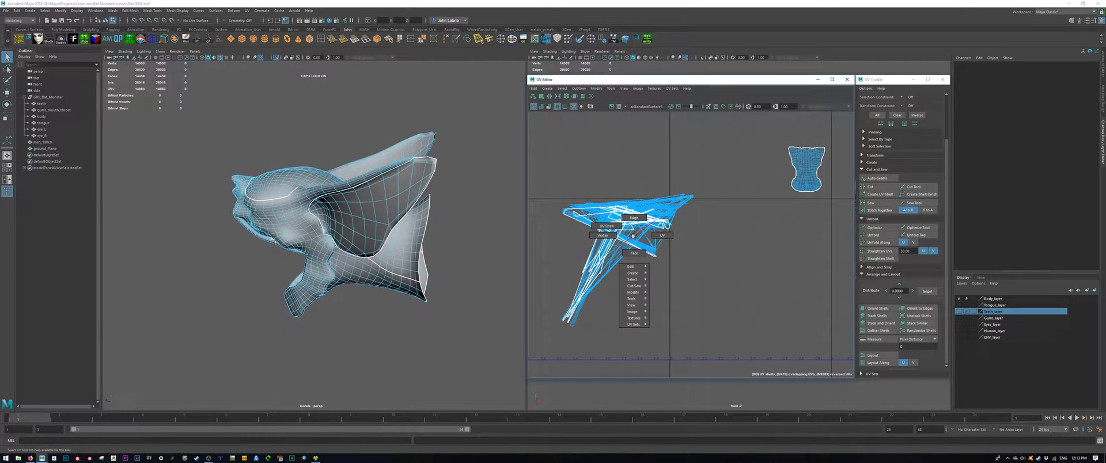
right_click_drag(634, 236, 607, 226)
left_click_drag(538, 165, 681, 329)
key("F8")
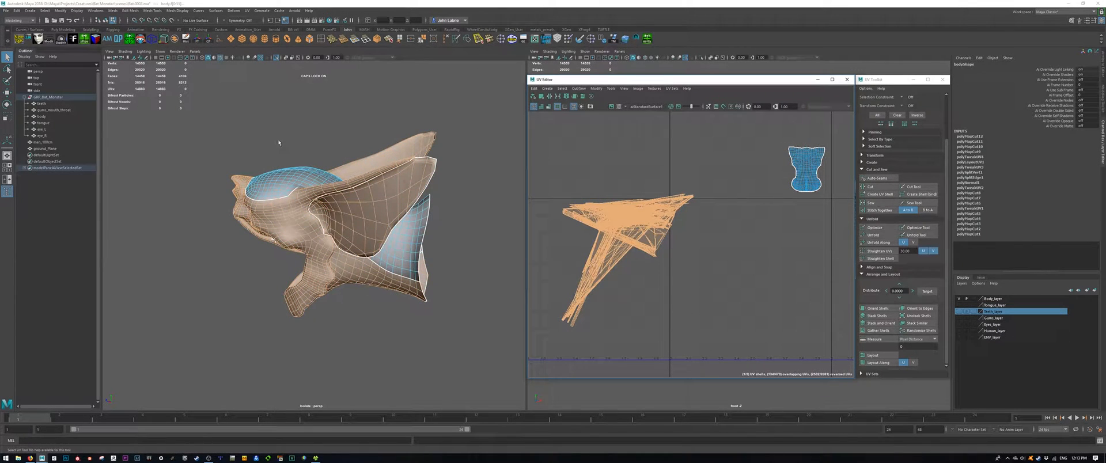
left_click(276, 58)
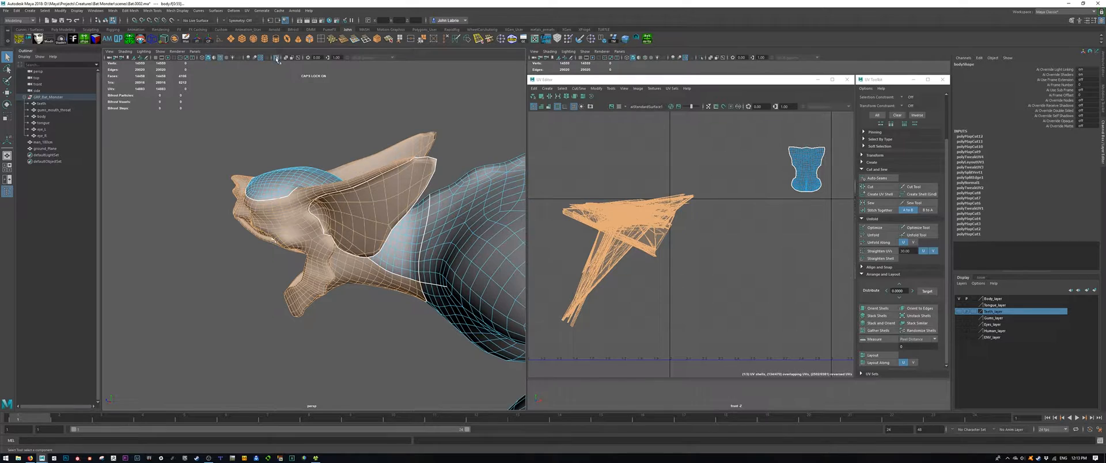
left_click(276, 58)
key("F8")
left_click_drag(268, 135, 362, 159, "alt")
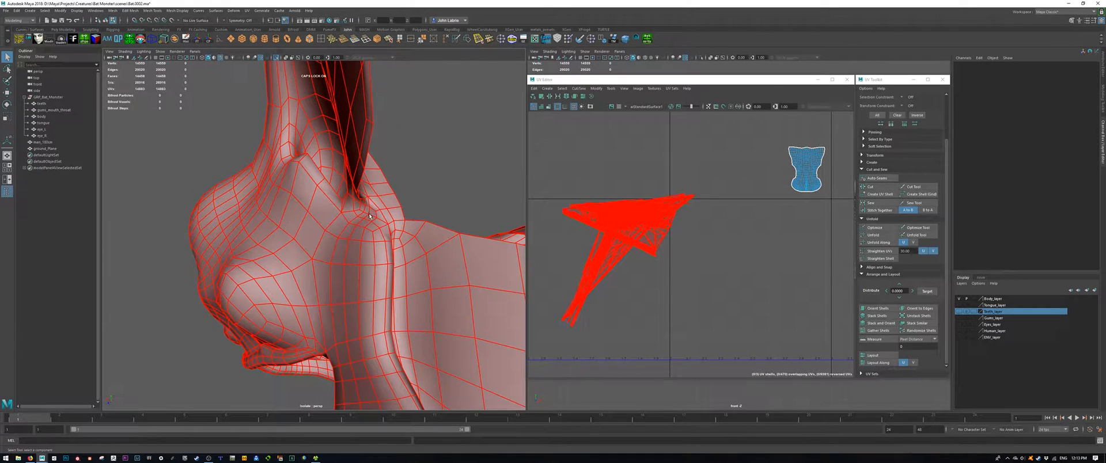
Step: Select the back-of-ear UV shell in UV Shell mode and move it away from the tangled head UVs
right_click_drag(373, 209, 353, 207)
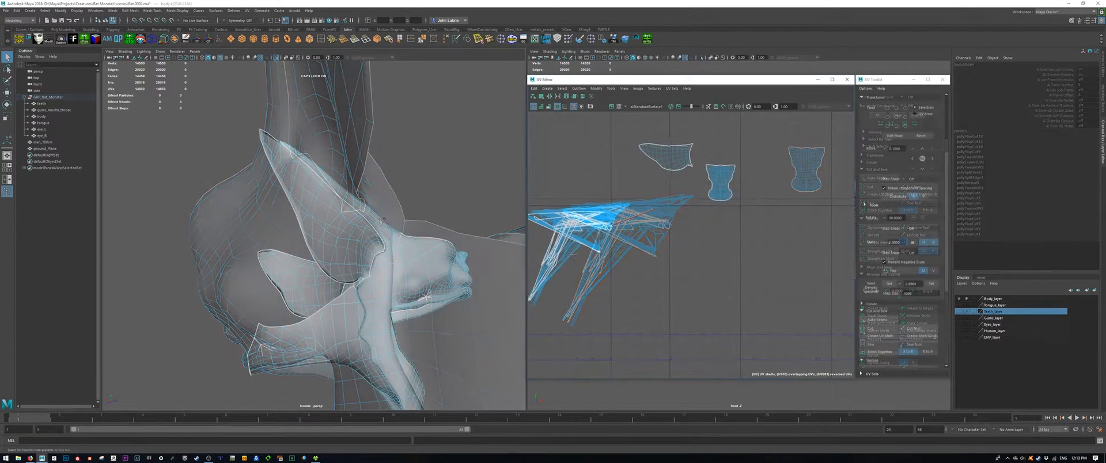
right_click(610, 240)
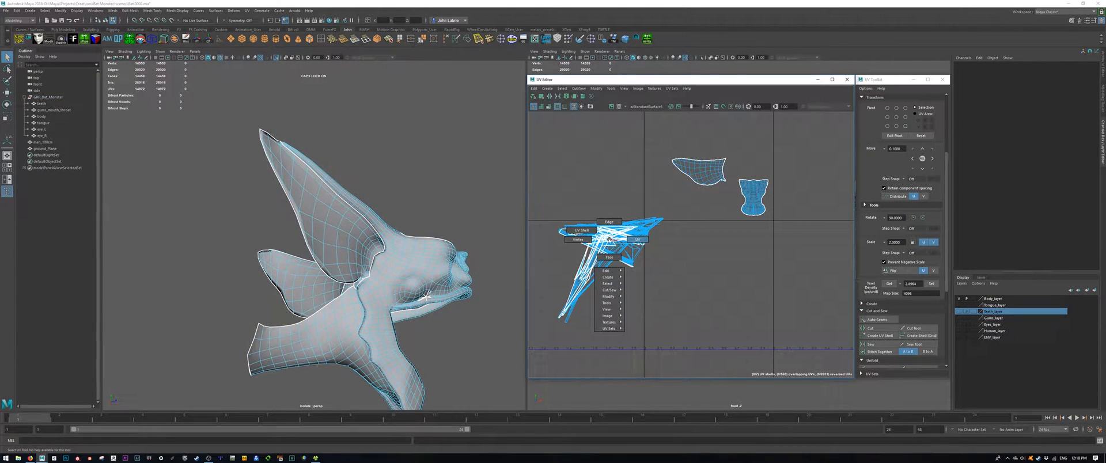
right_click_drag(609, 240, 594, 236)
left_click(348, 238)
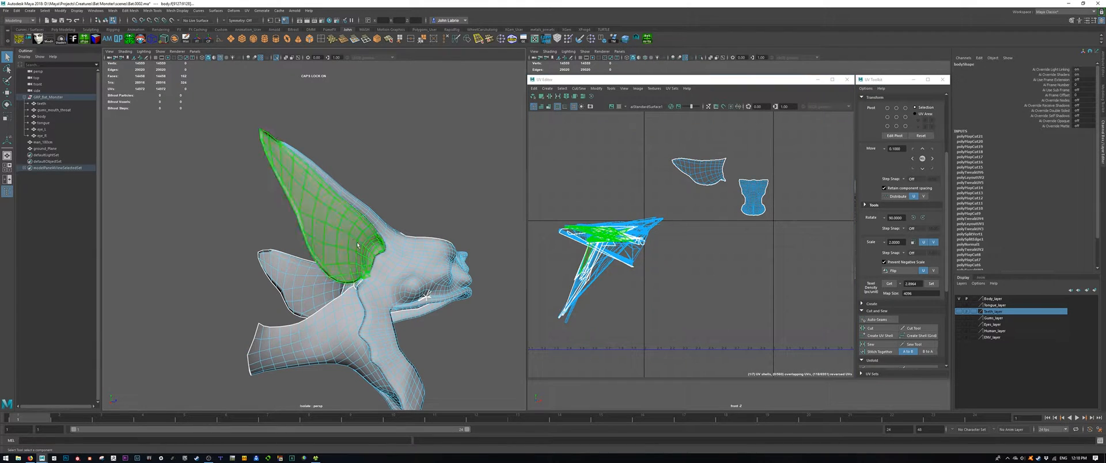
middle_click_drag(629, 302, 620, 300, "alt")
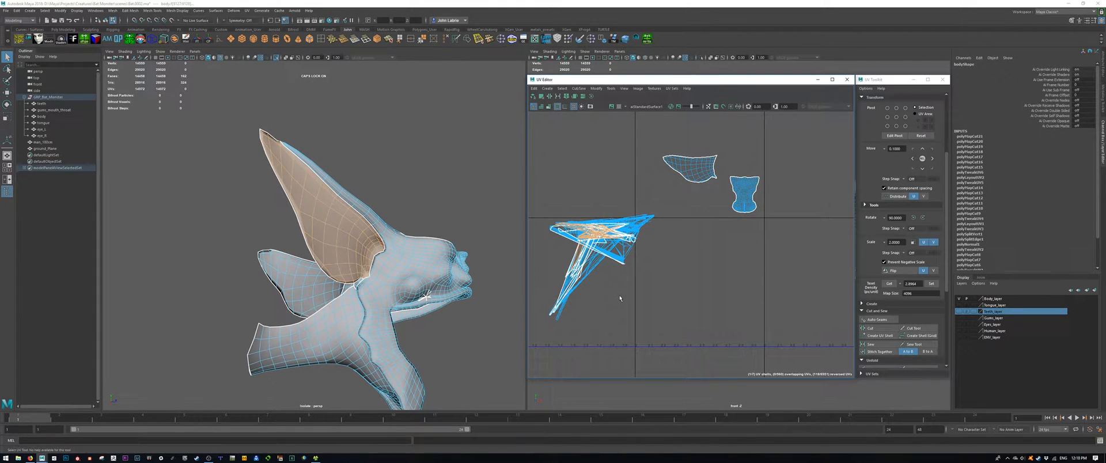
key("w")
left_click_drag(590, 247, 732, 299)
Step: Select the front-of-ear shell on the same ear and move it out beside the back-of-ear shell
left_click_drag(299, 264, 446, 287, "alt")
left_click(438, 276)
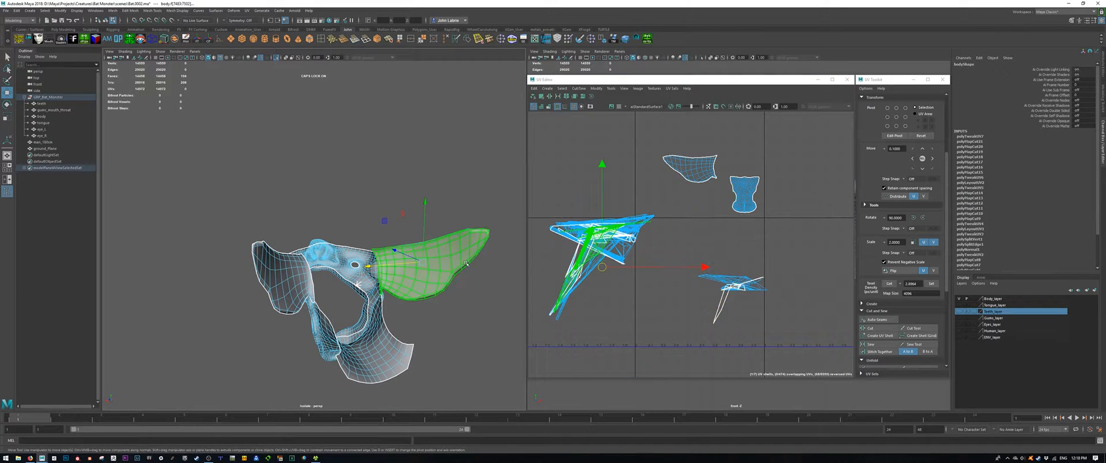
middle_click_drag(610, 271, 583, 269, "alt")
left_click_drag(578, 267, 690, 280)
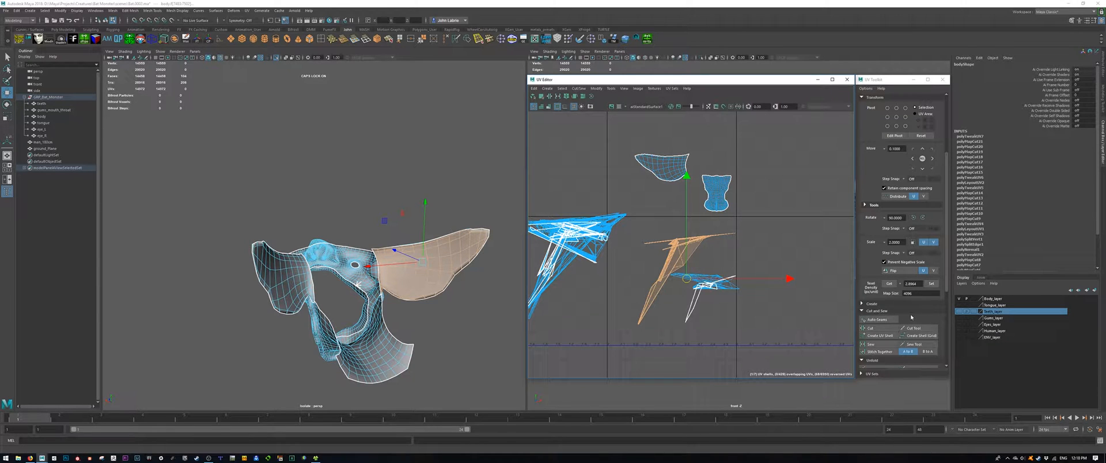
Step: Unfold and optimize the front-of-ear UV shell
scroll(897, 313, "down", 3)
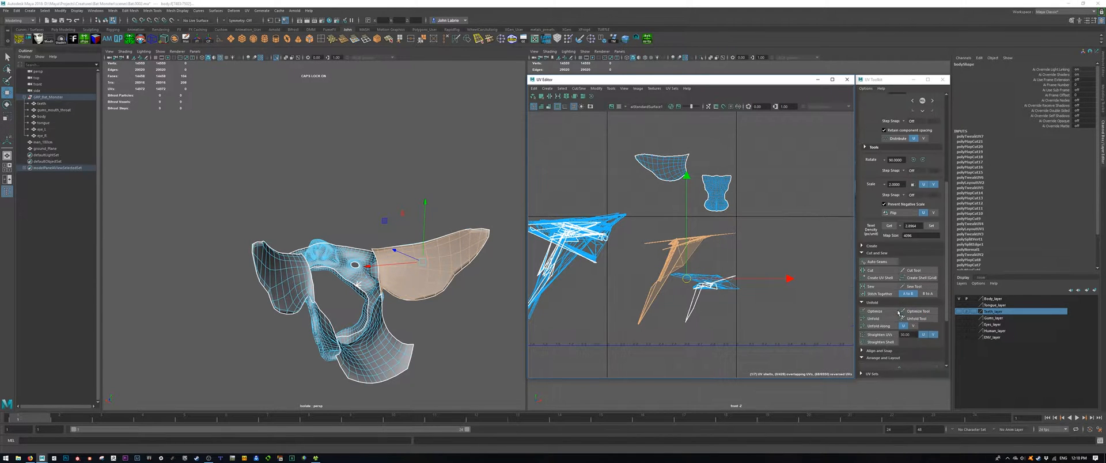
left_click(873, 318)
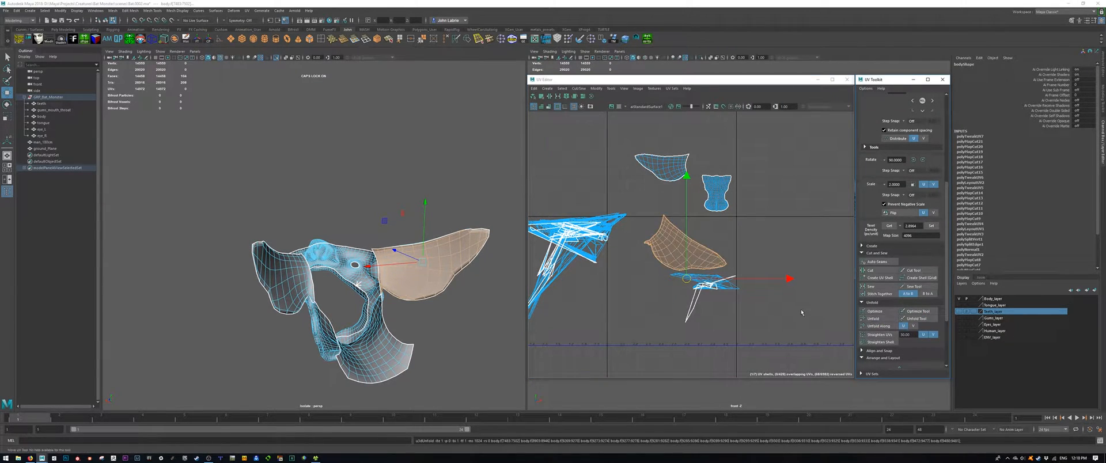
middle_click_drag(797, 309, 736, 295, "alt")
left_click(862, 312)
Step: Unfold the still tangled back-of-ear shell, optimize it and shift it clear of the front-of-ear shell
left_click(691, 290)
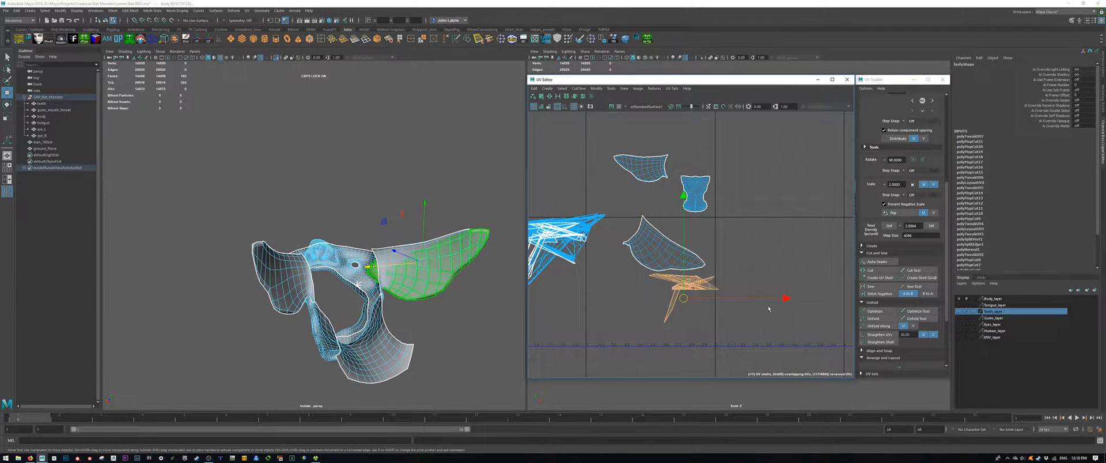
left_click(872, 318)
left_click_drag(686, 299, 708, 327)
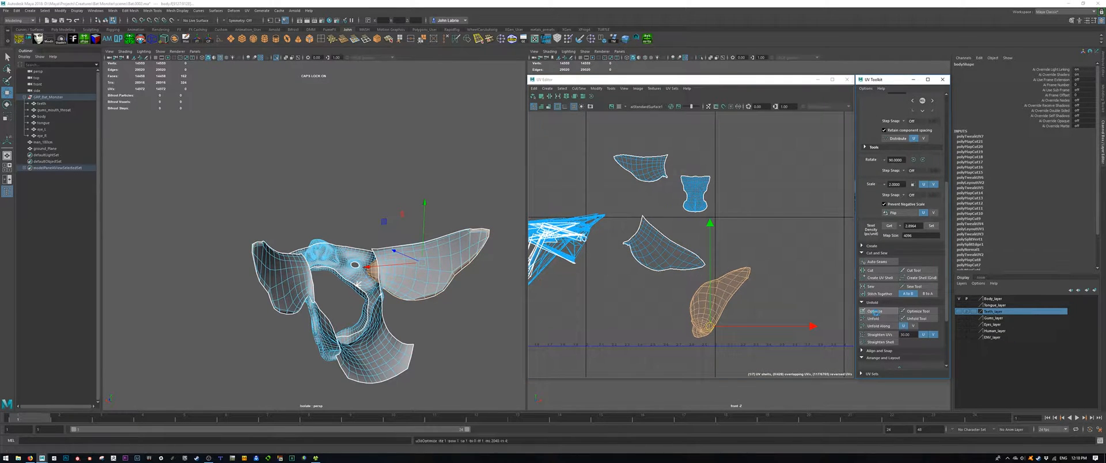
Step: Select the unfolded front-of-ear shell and orient it with Orient Shells
left_click(684, 264)
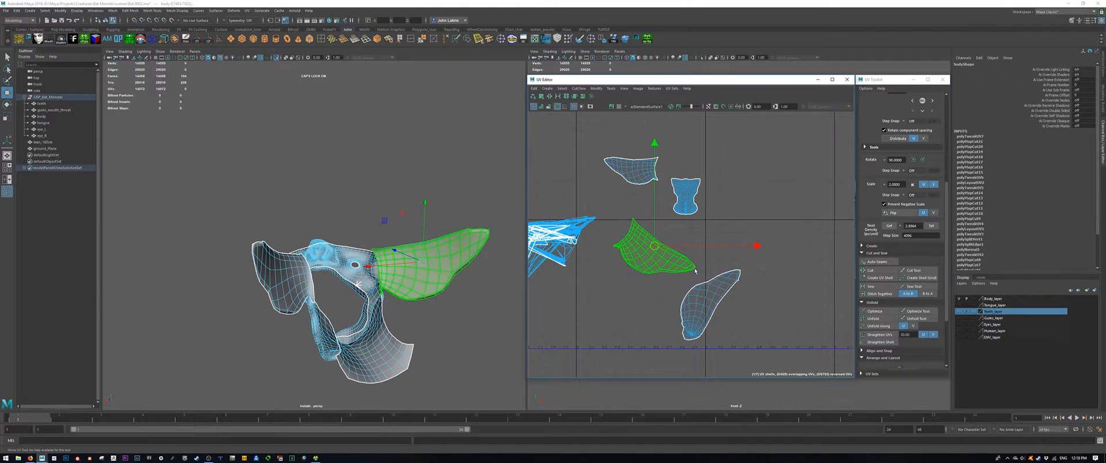
scroll(903, 323, "down", 2)
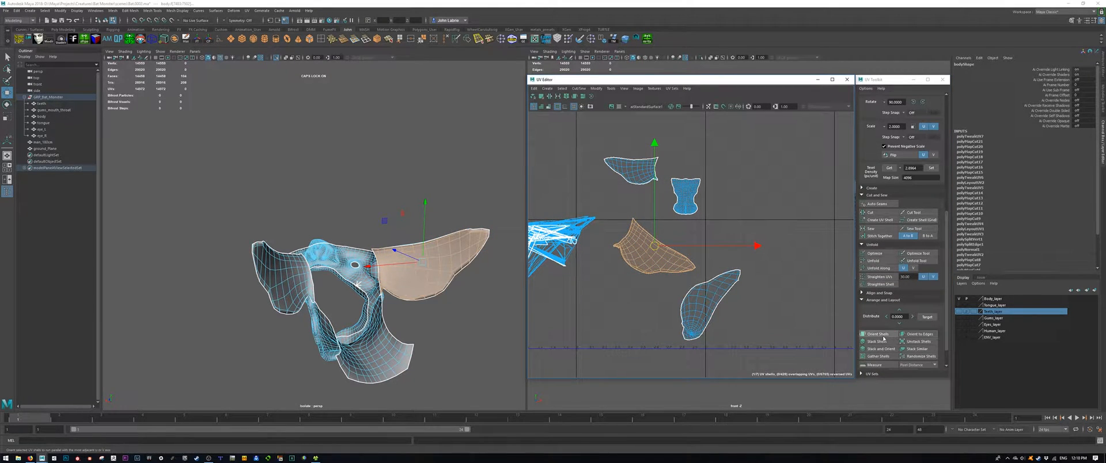
left_click(883, 335)
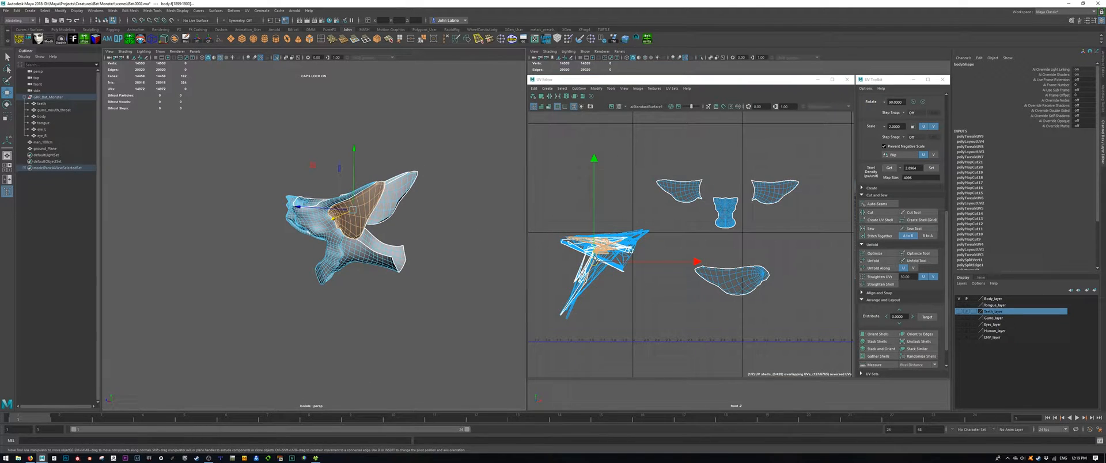
Step: Pull the opposite ear's back shell off the tangled UVs, unfold, optimize and orient it, and place it beside its counterpart
left_click_drag(595, 260, 688, 296)
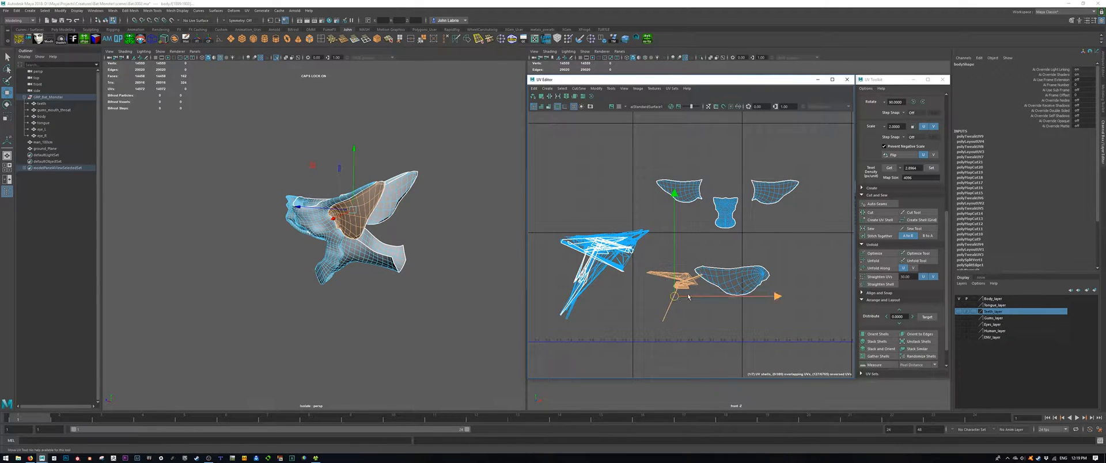
left_click(872, 261)
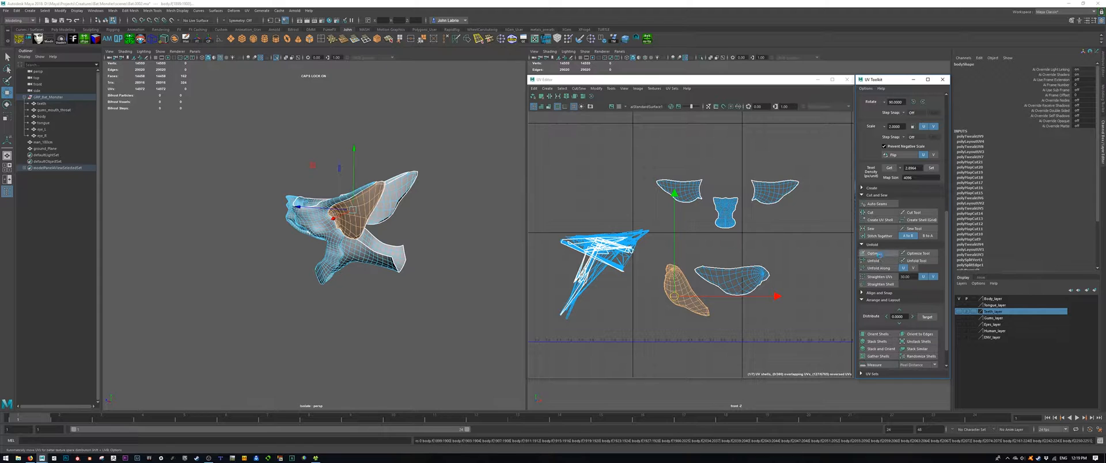
left_click(879, 254)
left_click(881, 335)
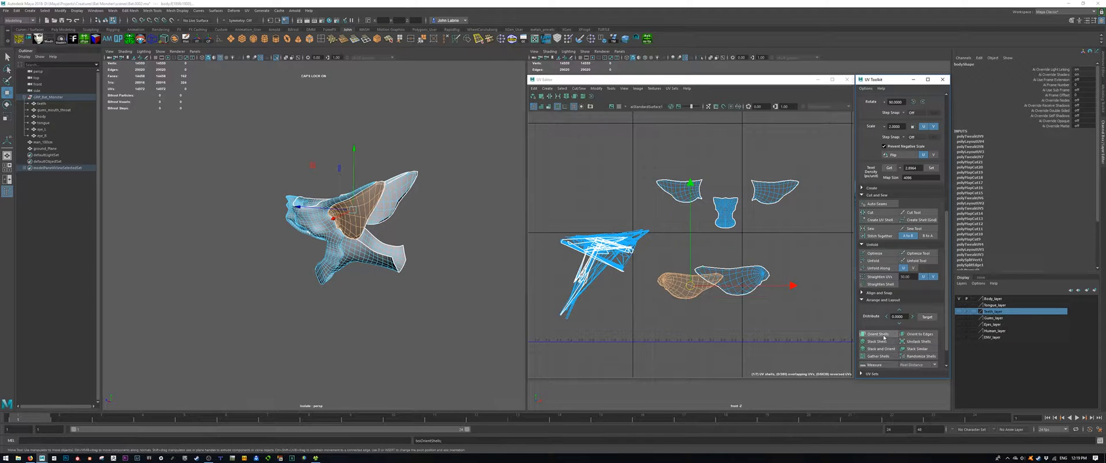
left_click_drag(696, 290, 814, 282)
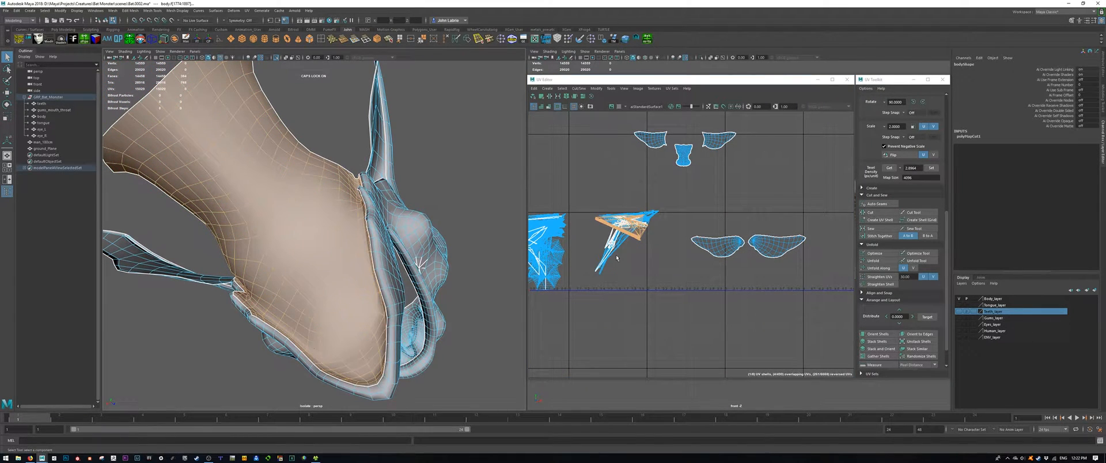
Step: Unfold the large neck shell and move it away from the remaining tangled head UVs
middle_click_drag(616, 258, 585, 255, "alt")
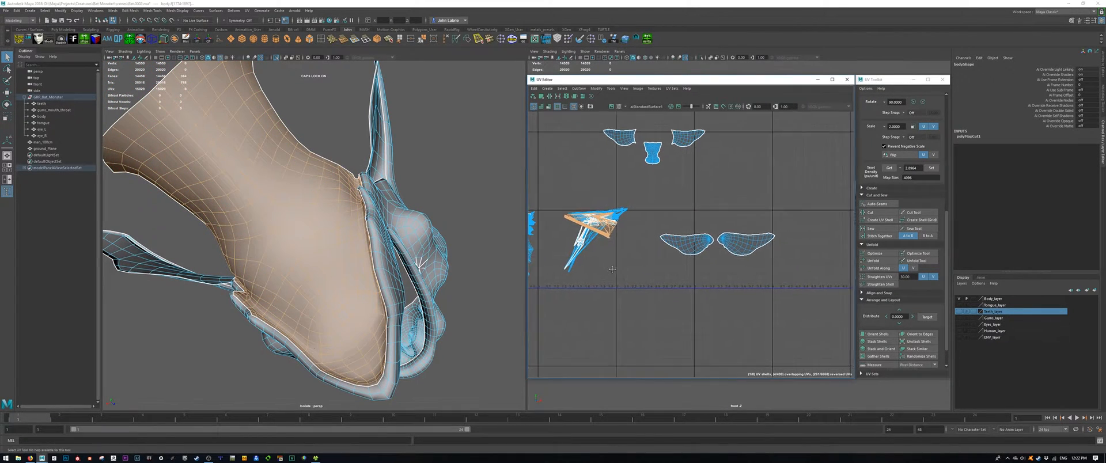
left_click(873, 261)
middle_click_drag(621, 270, 606, 266, "alt")
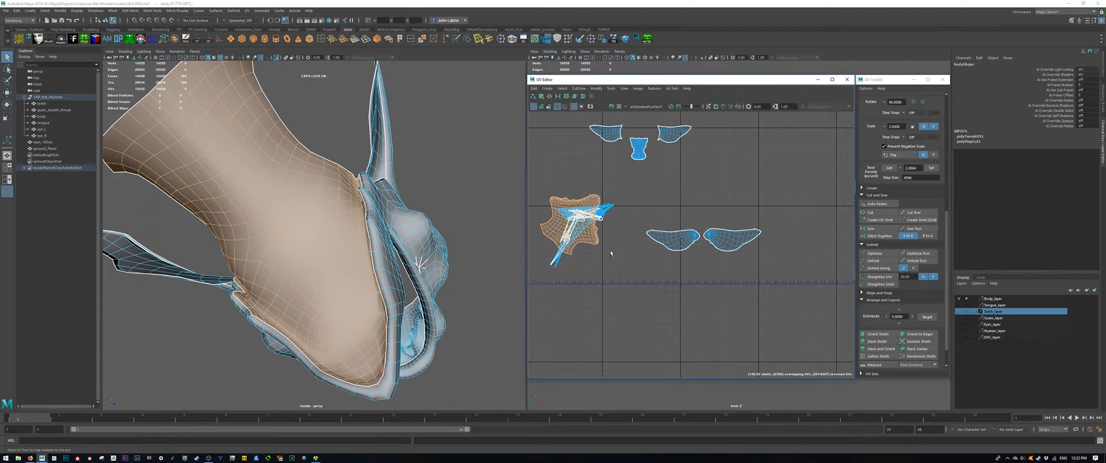
key("w")
left_click_drag(570, 224, 707, 203)
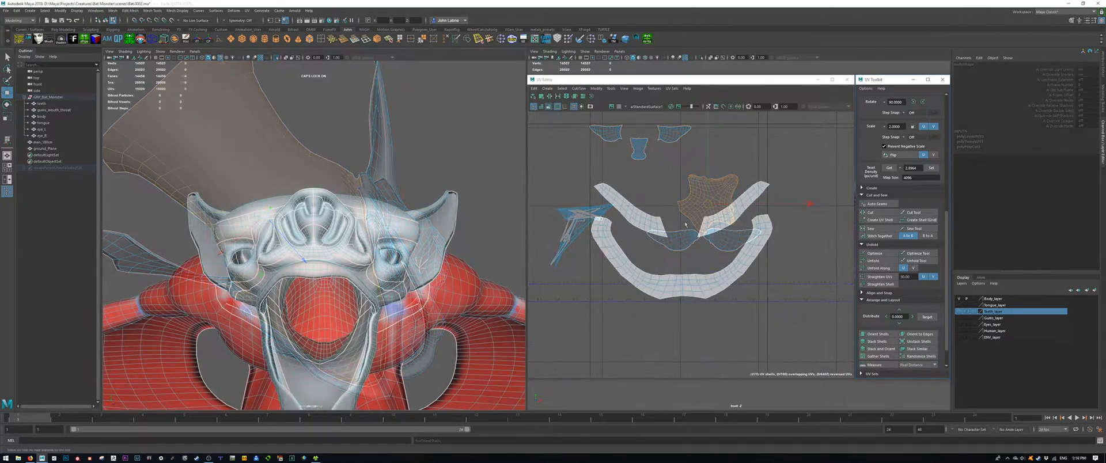
Step: Move the crescent-shaped nose shells up above the other arranged head shells and clear the selection
scroll(699, 225, "down", 8)
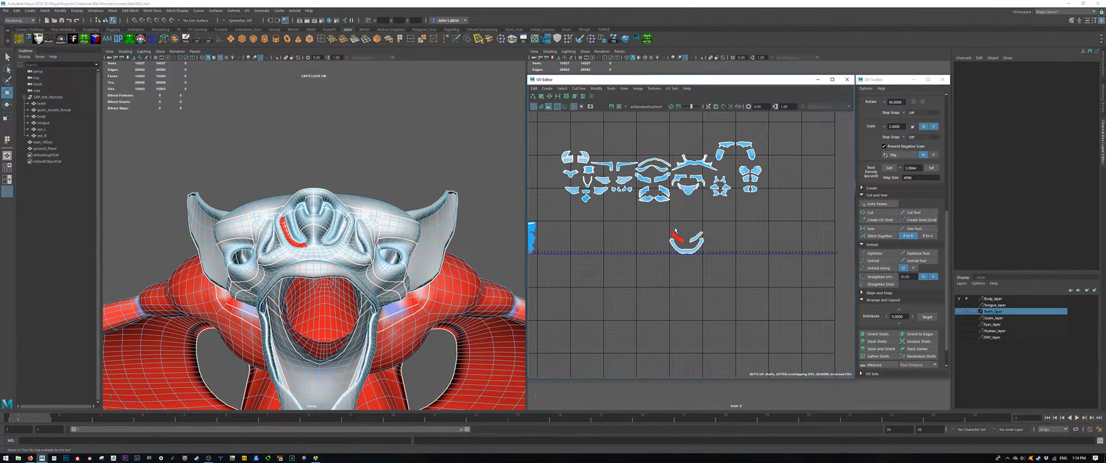
left_click(694, 246)
middle_click_drag(694, 246, 682, 156)
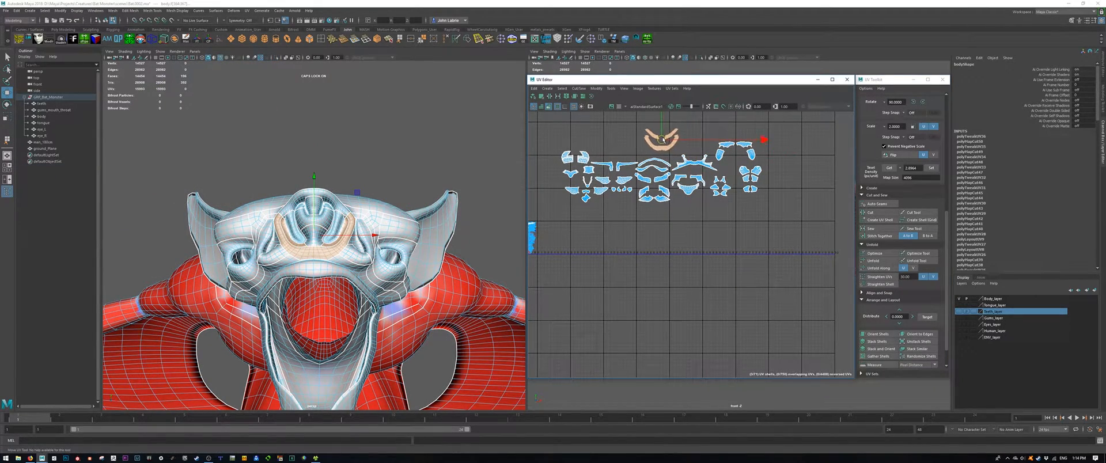
left_click(674, 235)
middle_click_drag(658, 223, 698, 247, "alt")
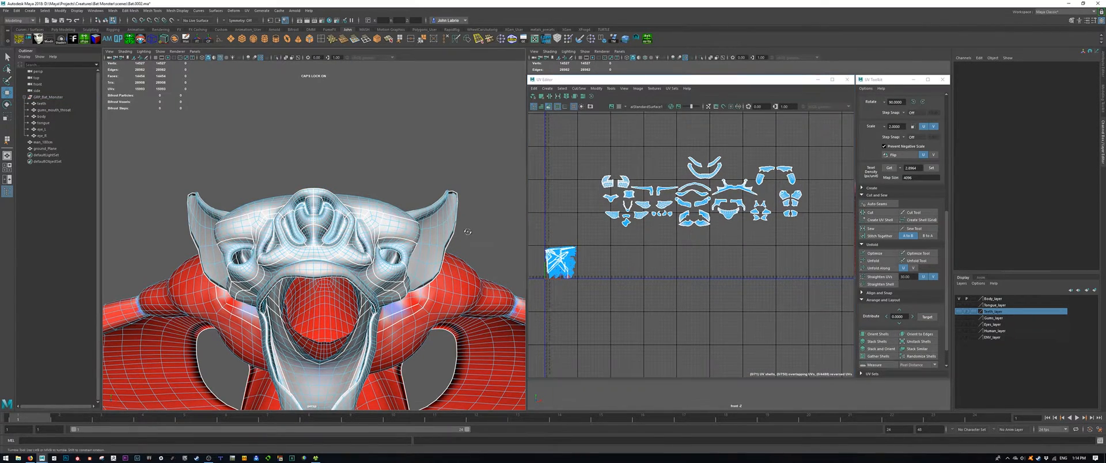
Step: Turn off the UV distortion shading and frame the creature's body from the side in the perspective view
left_click_drag(463, 230, 403, 235, "alt")
right_click_drag(403, 235, 368, 245, "alt")
mouse_move(433, 248)
middle_mouse_down("alt")
mouse_move(441, 234)
mouse_move(416, 228)
mouse_move(413, 196)
mouse_move(389, 185)
middle_mouse_up("alt")
left_click(549, 107)
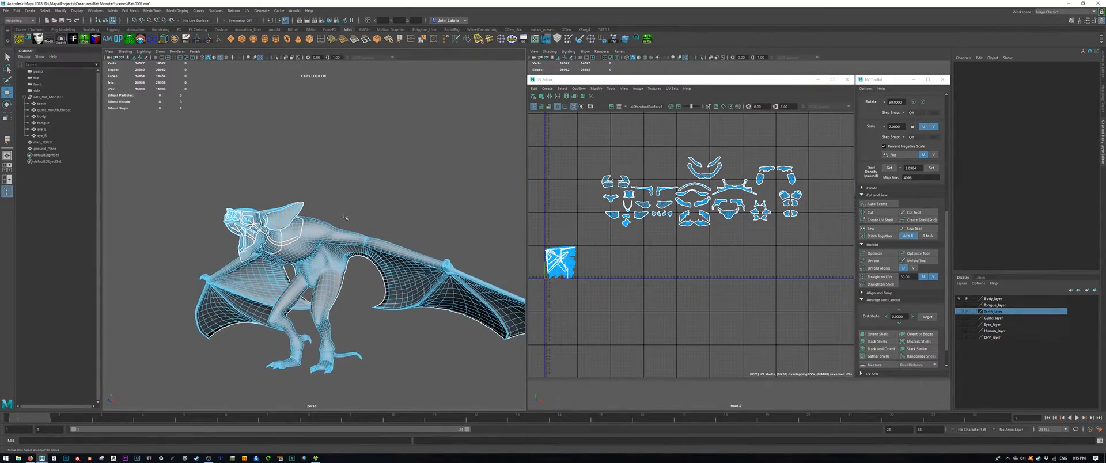
scroll(314, 228, "up", 5)
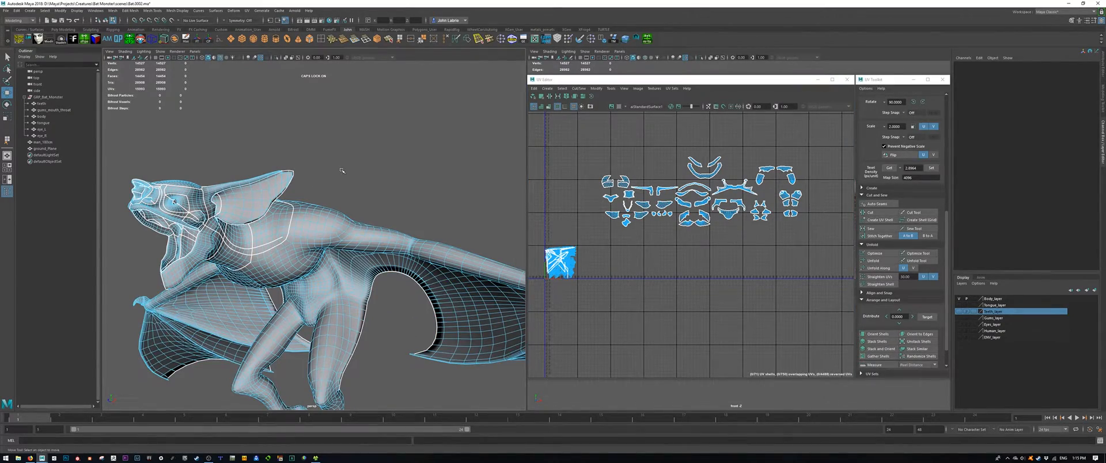